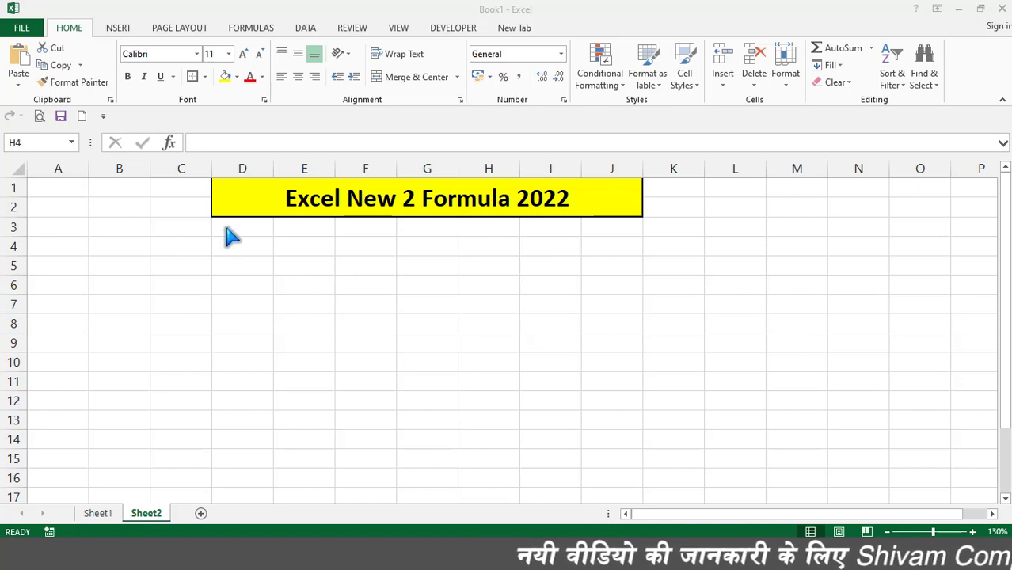
pyautogui.click(241, 230)
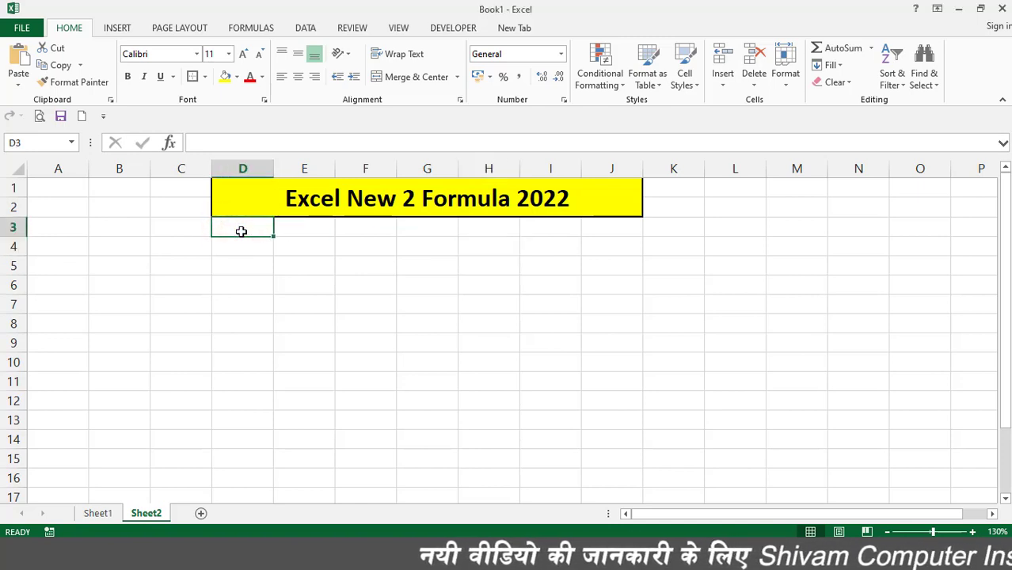
pyautogui.click(325, 229)
pyautogui.click(233, 234)
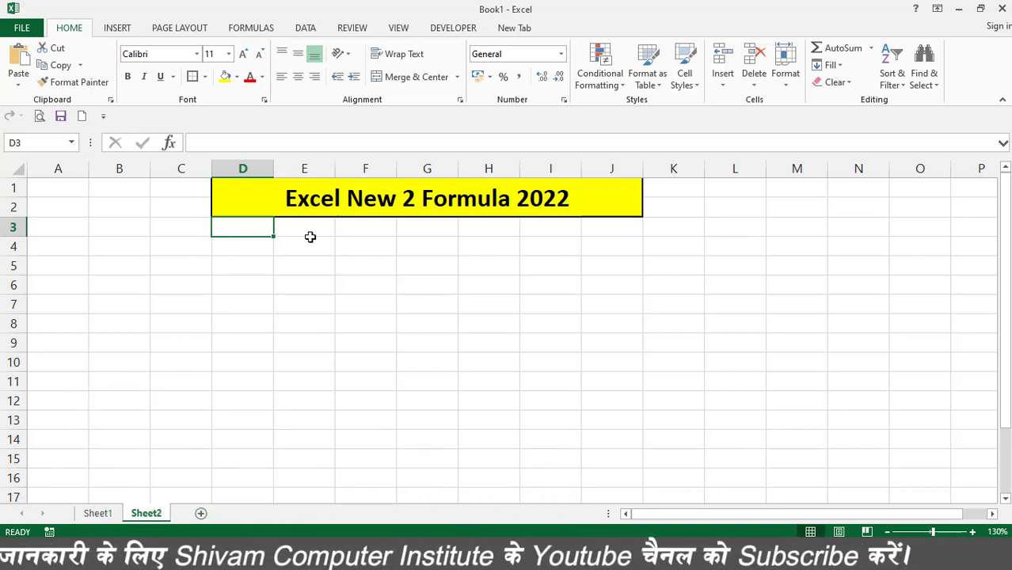
pyautogui.click(305, 229)
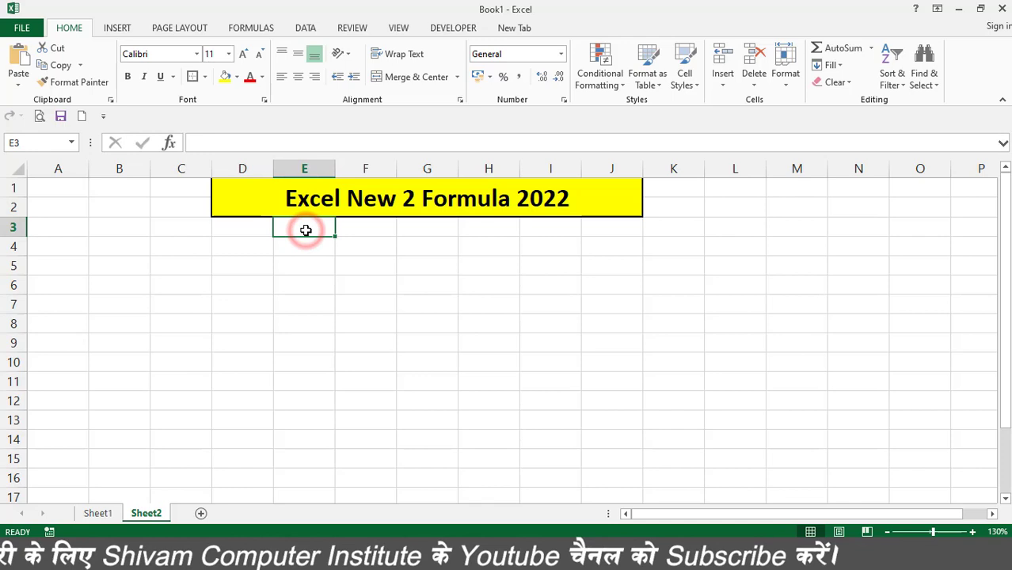
pyautogui.click(356, 234)
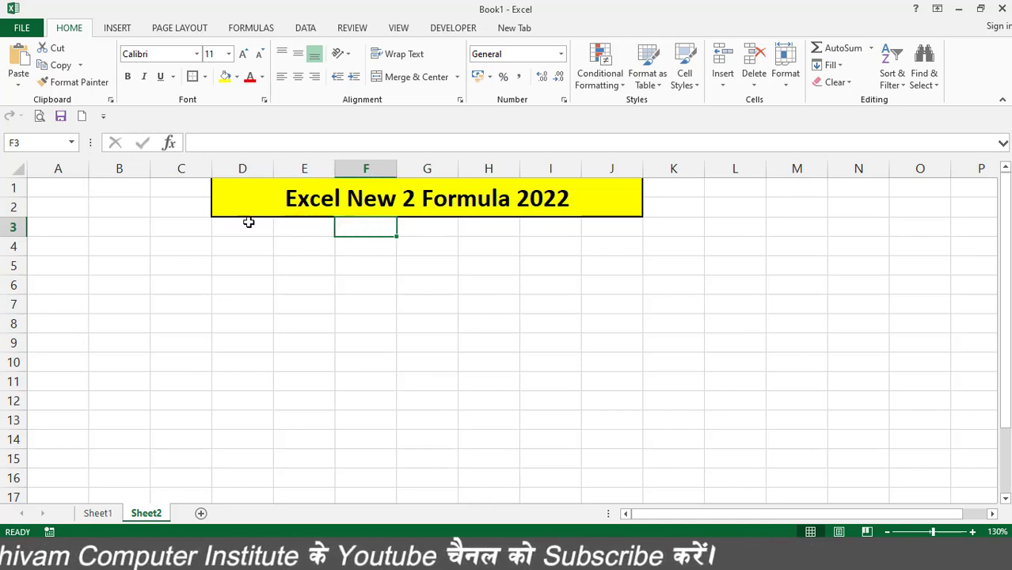
pyautogui.click(248, 223)
pyautogui.click(285, 229)
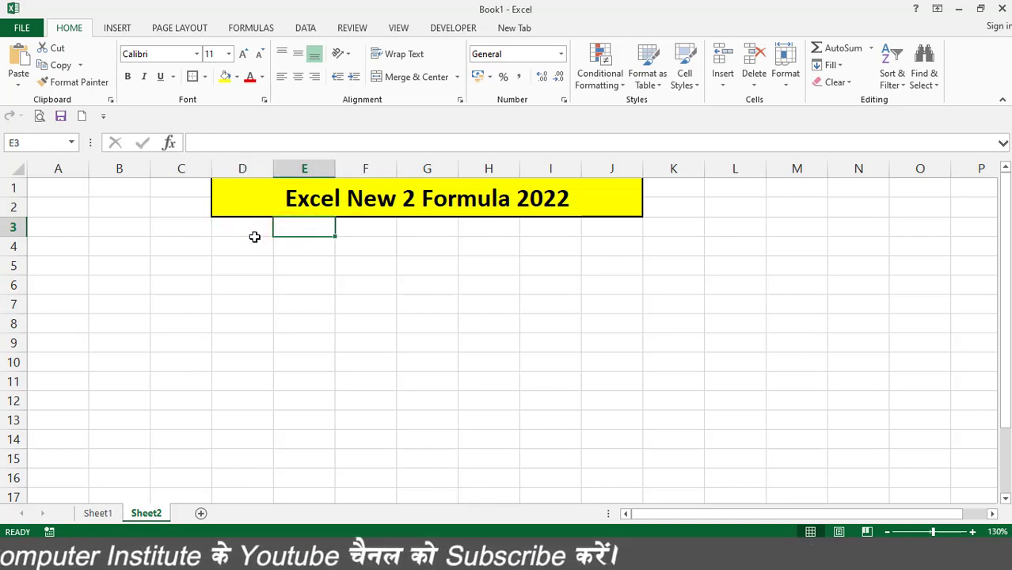
pyautogui.click(253, 236)
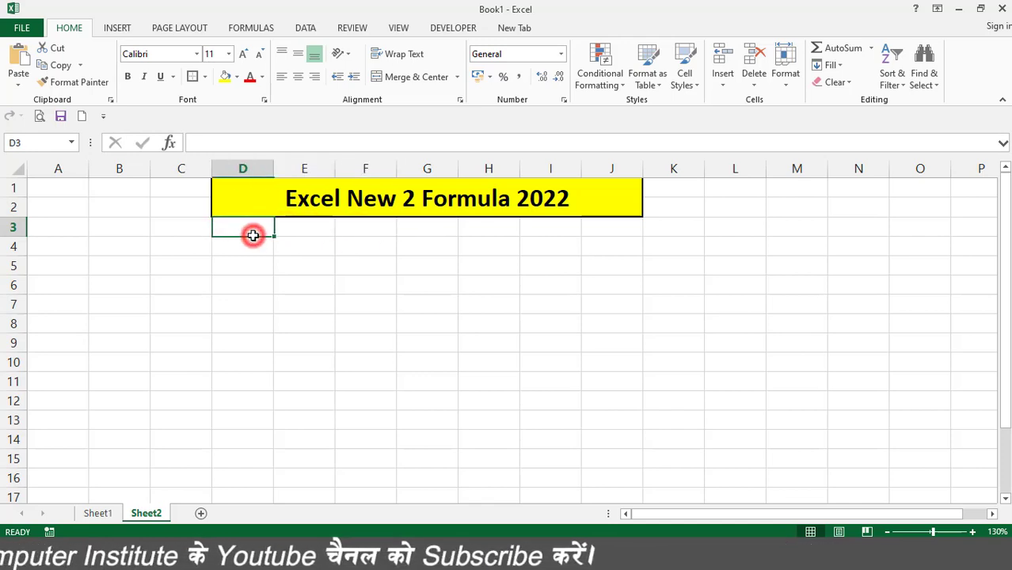
pyautogui.click(331, 234)
pyautogui.click(227, 229)
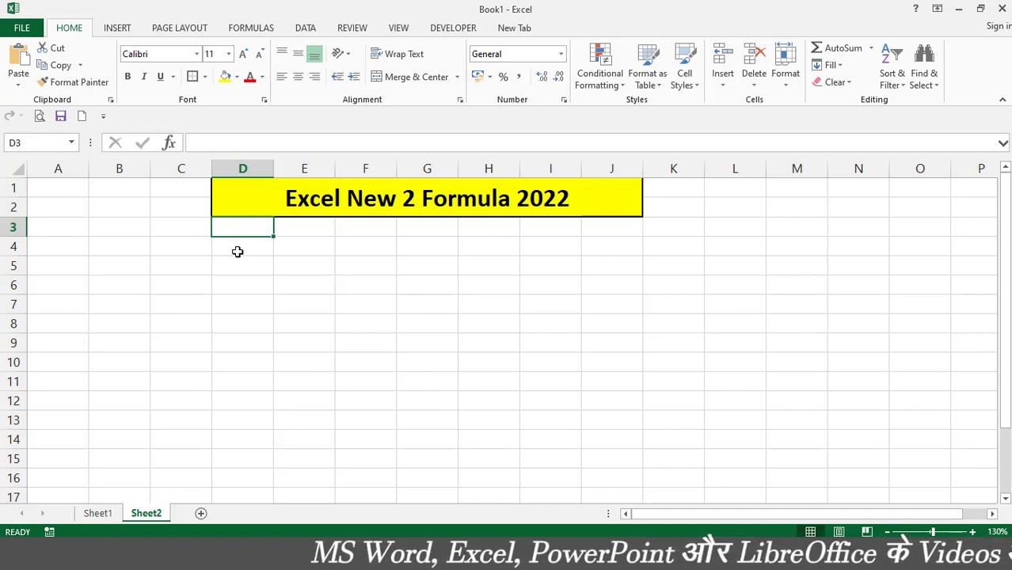
pyautogui.click(238, 252)
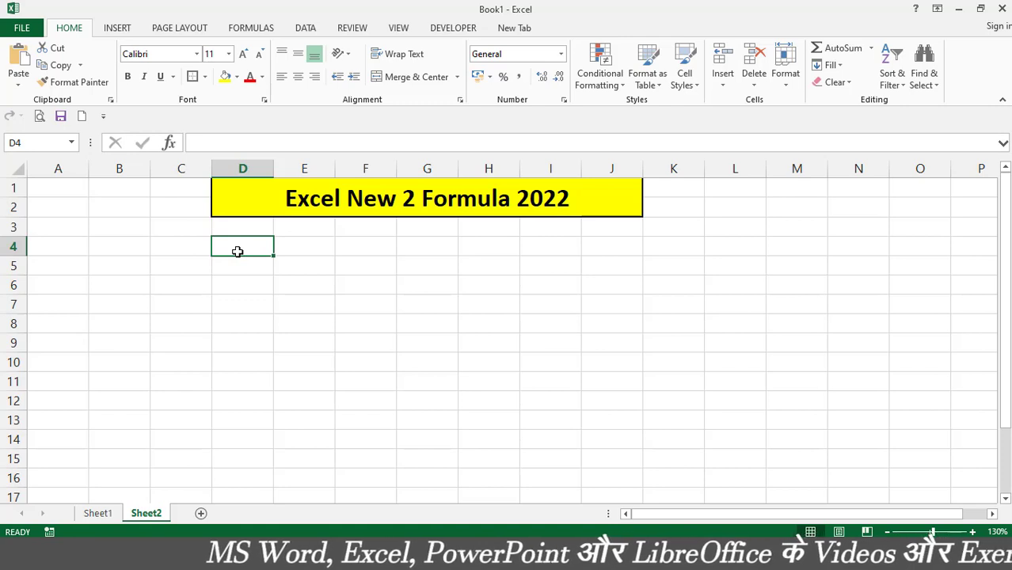
pyautogui.click(317, 248)
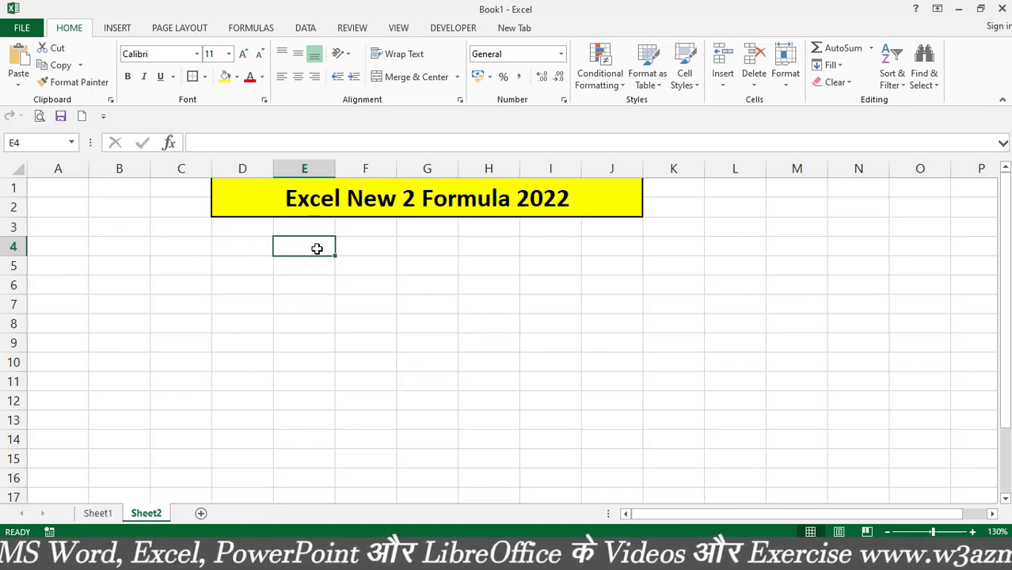
pyautogui.click(240, 234)
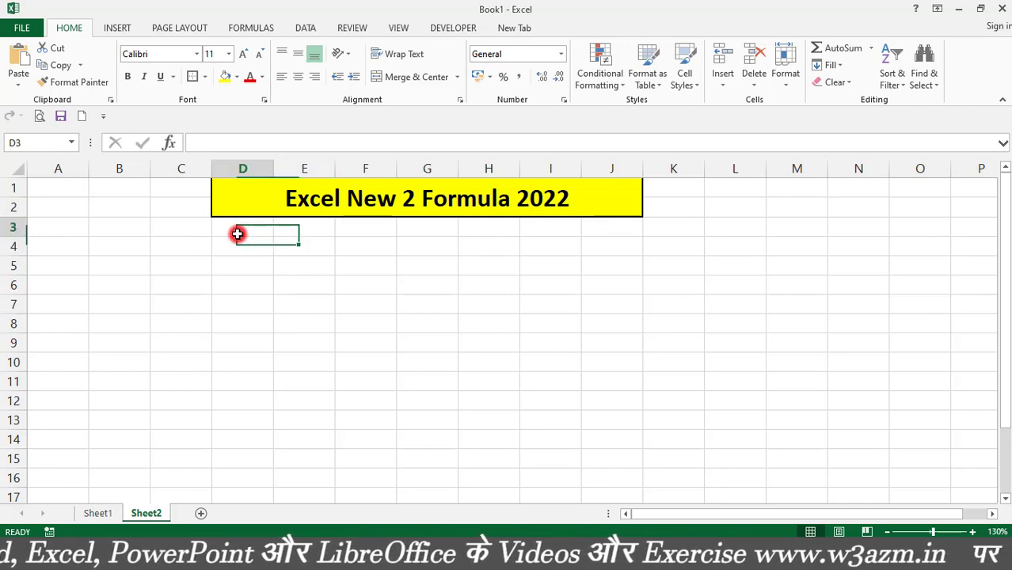
pyautogui.click(252, 257)
pyautogui.click(237, 226)
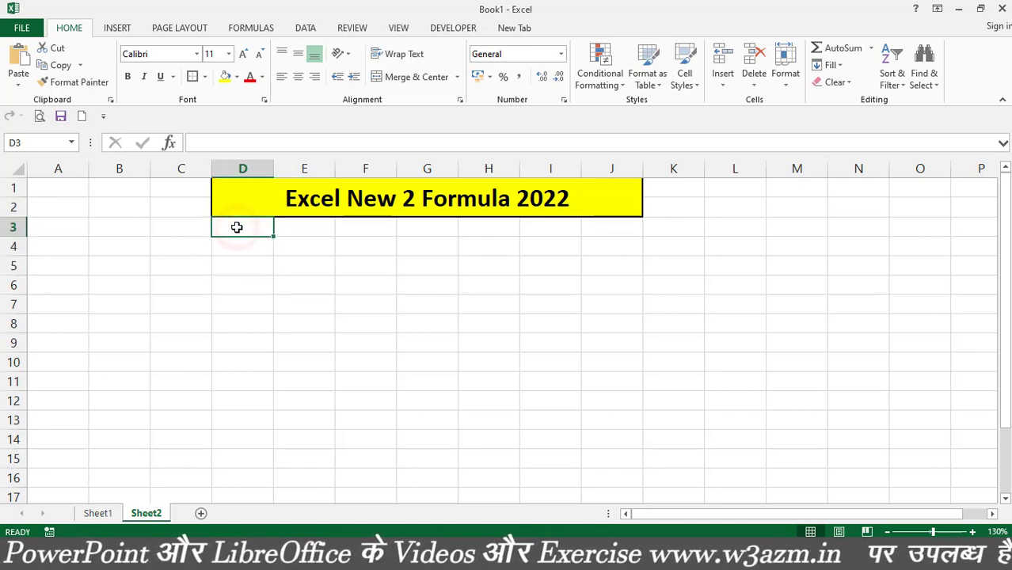
# Enter the column headers Name, Street, City and State in cells D4 to G4.
pyautogui.click(237, 246)
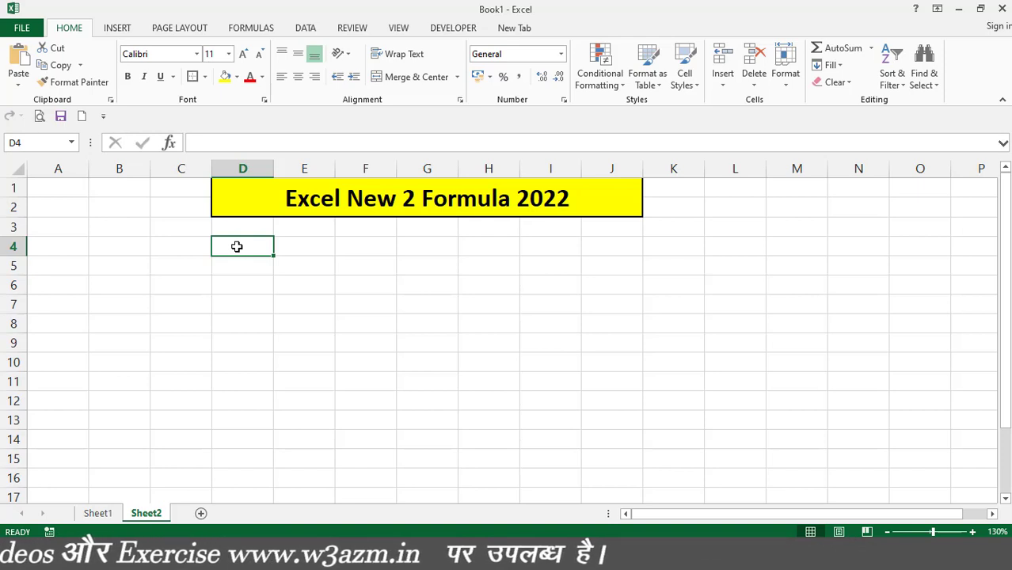
pyautogui.write('Name')
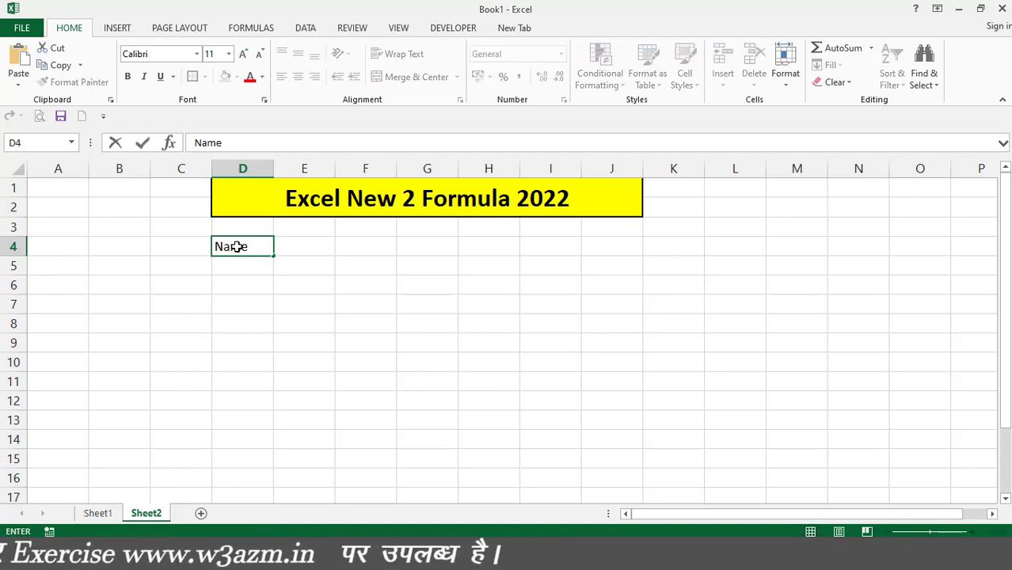
pyautogui.press('Tab')
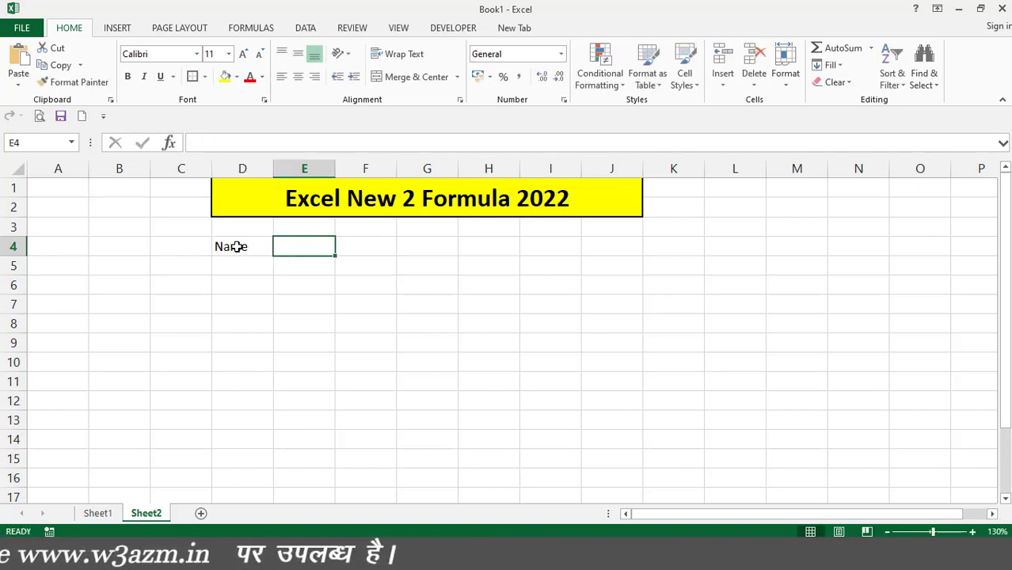
pyautogui.write('Street')
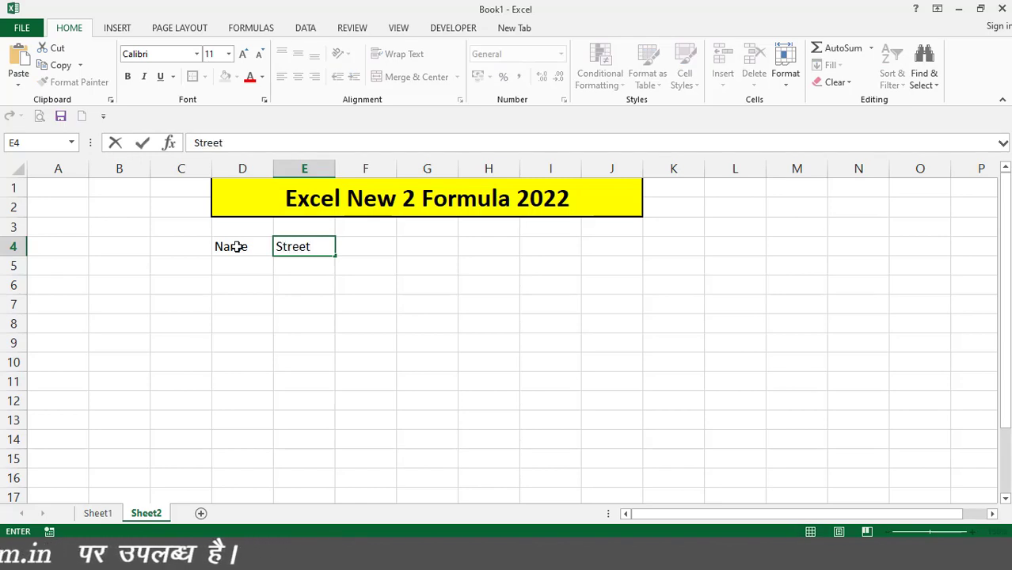
pyautogui.press('Tab')
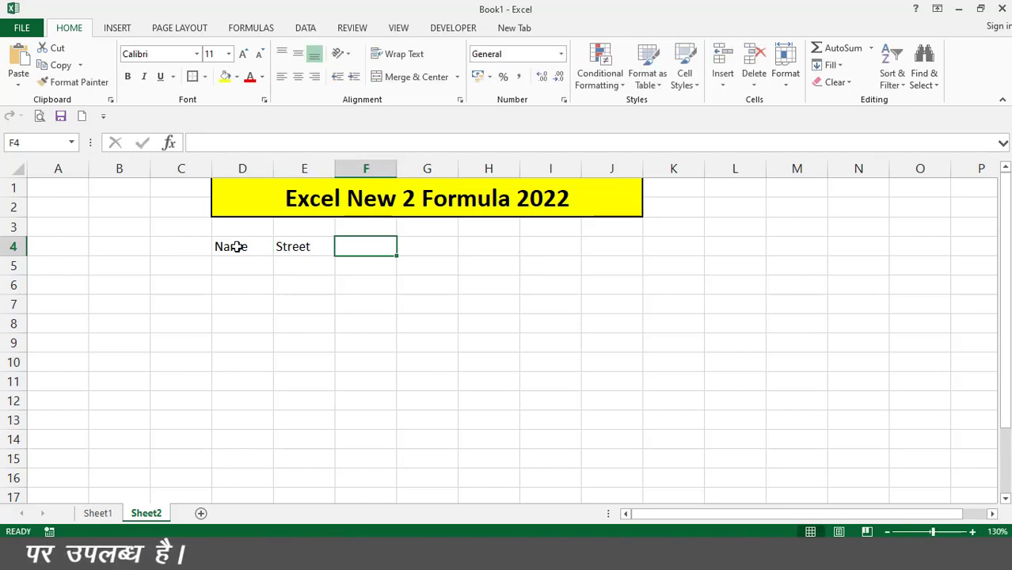
pyautogui.write('City')
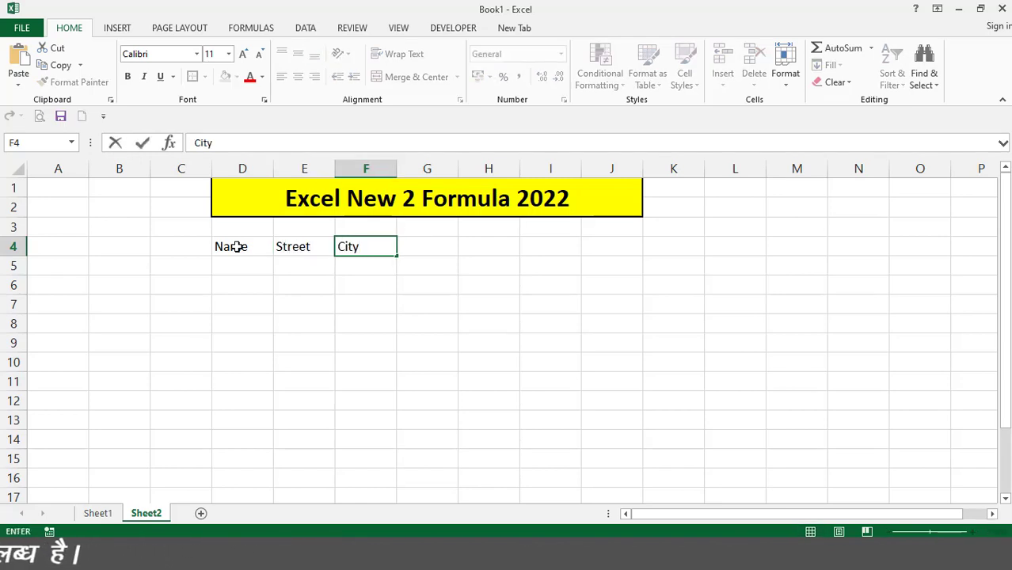
pyautogui.press('Tab')
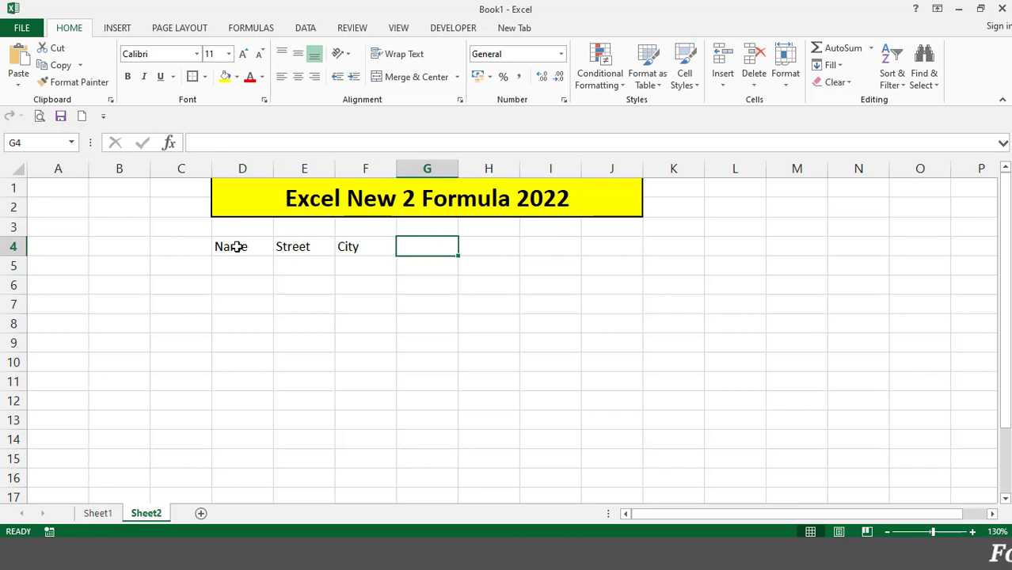
pyautogui.write('State')
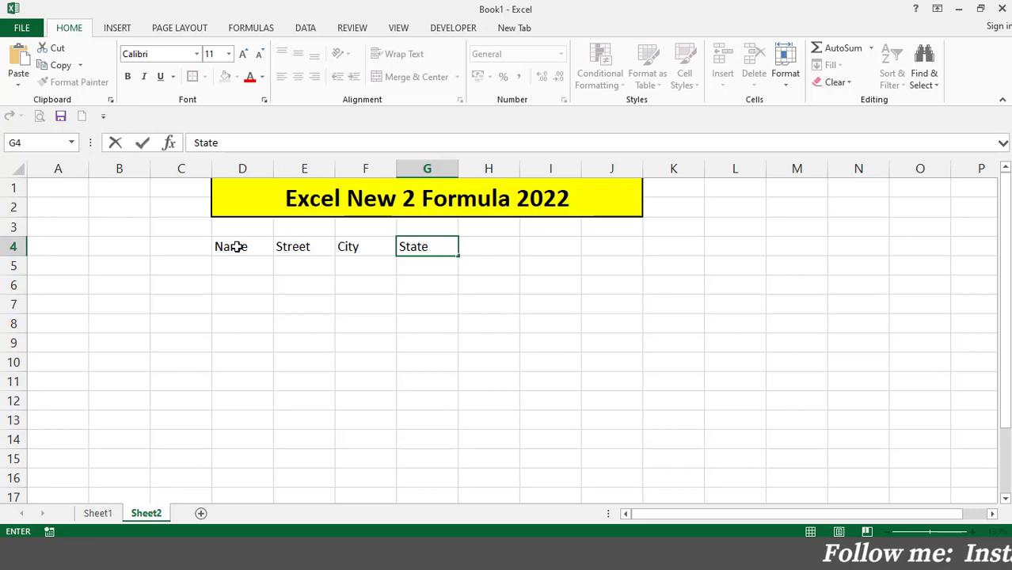
pyautogui.press('Tab')
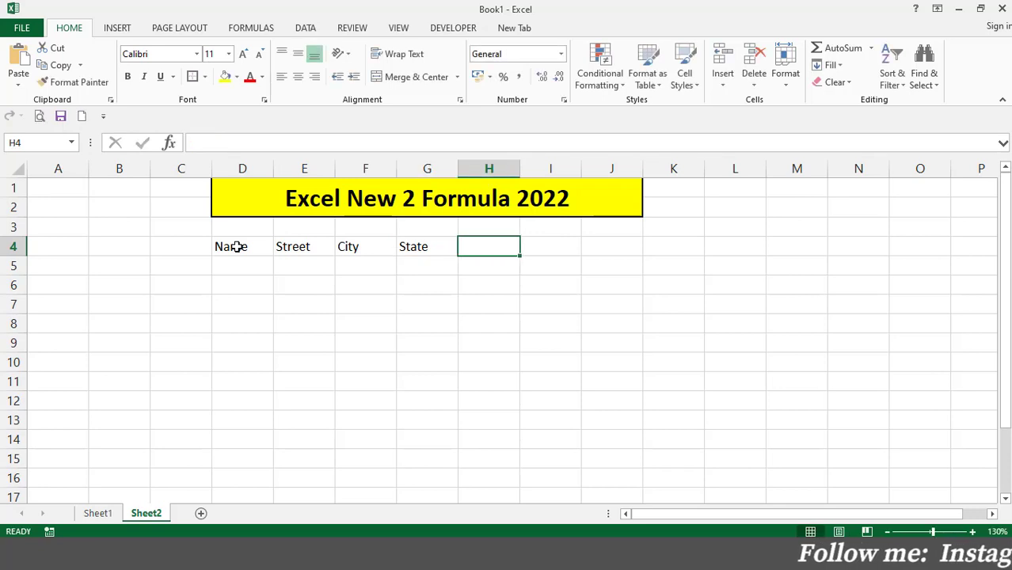
# Enter the headers "Pin code" in cell H4 and "Full Adress" in cell I4.
pyautogui.write('Pi')
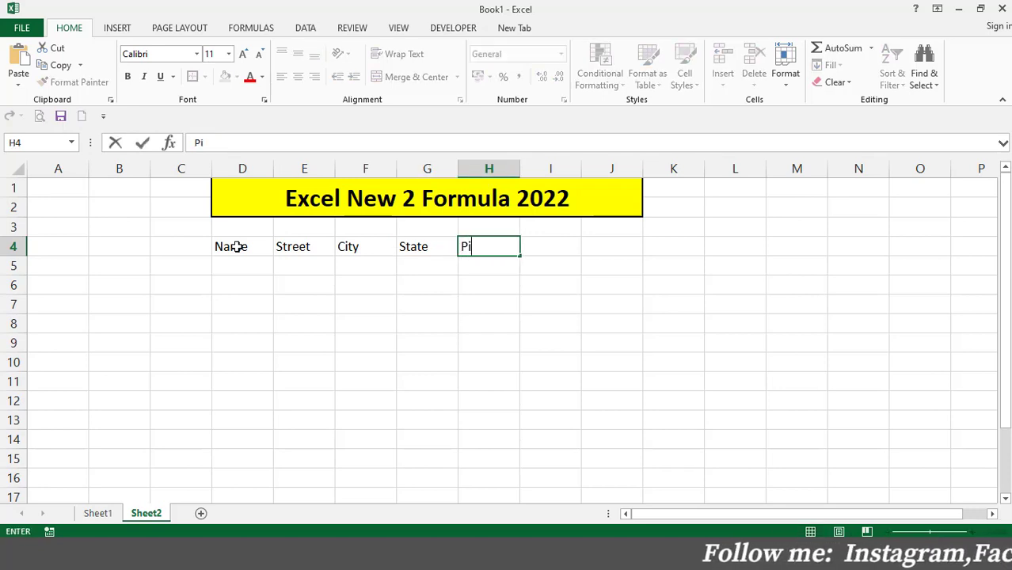
pyautogui.write('n code')
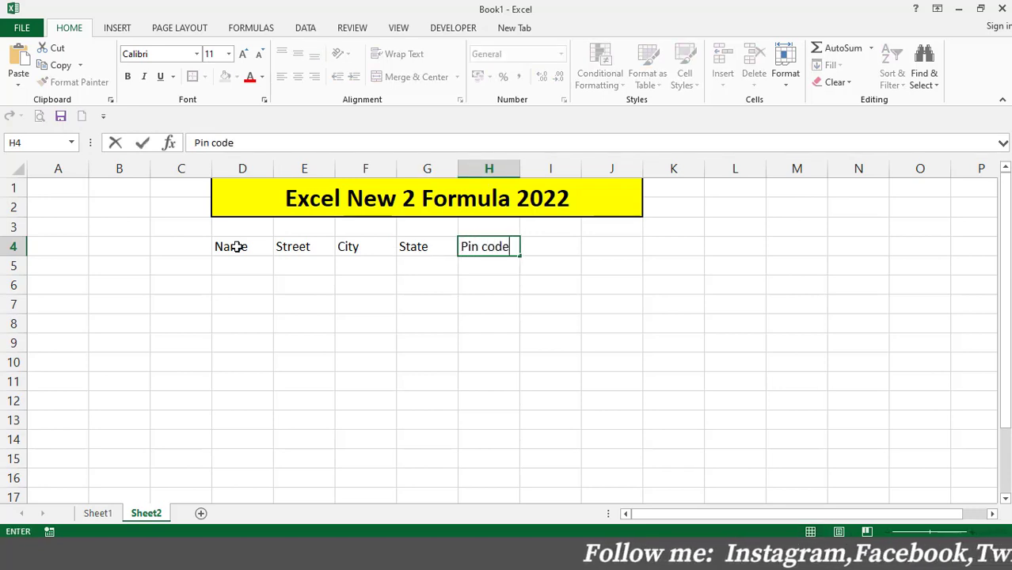
pyautogui.hotkey('ctrl', 'Return')
pyautogui.press('Tab')
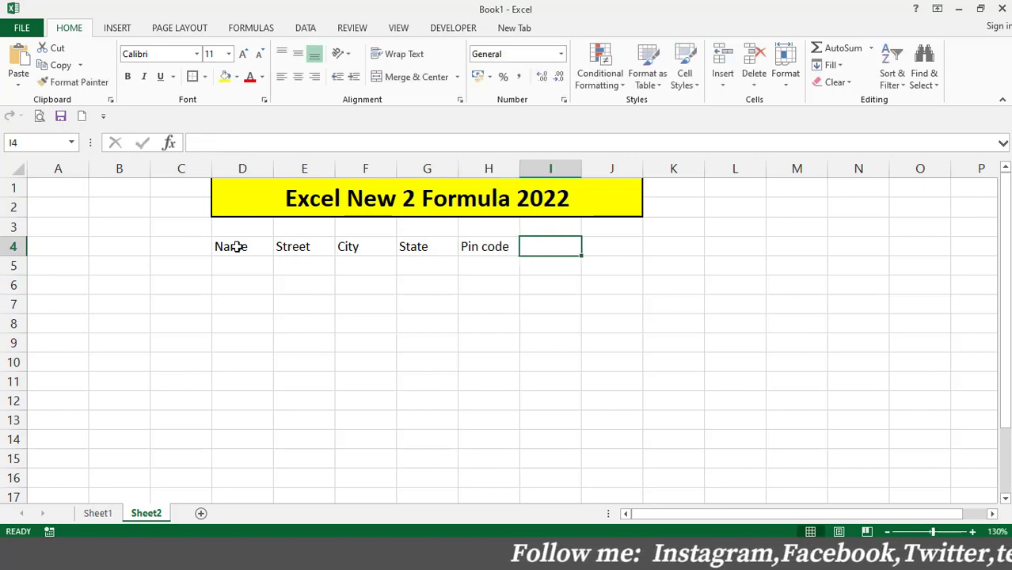
pyautogui.write('F')
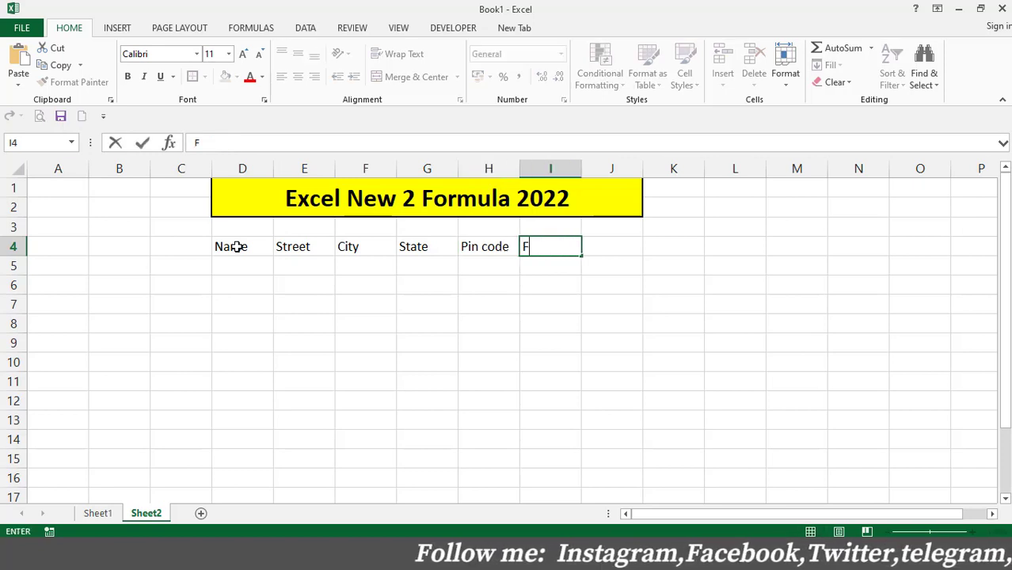
pyautogui.write('ull Adress')
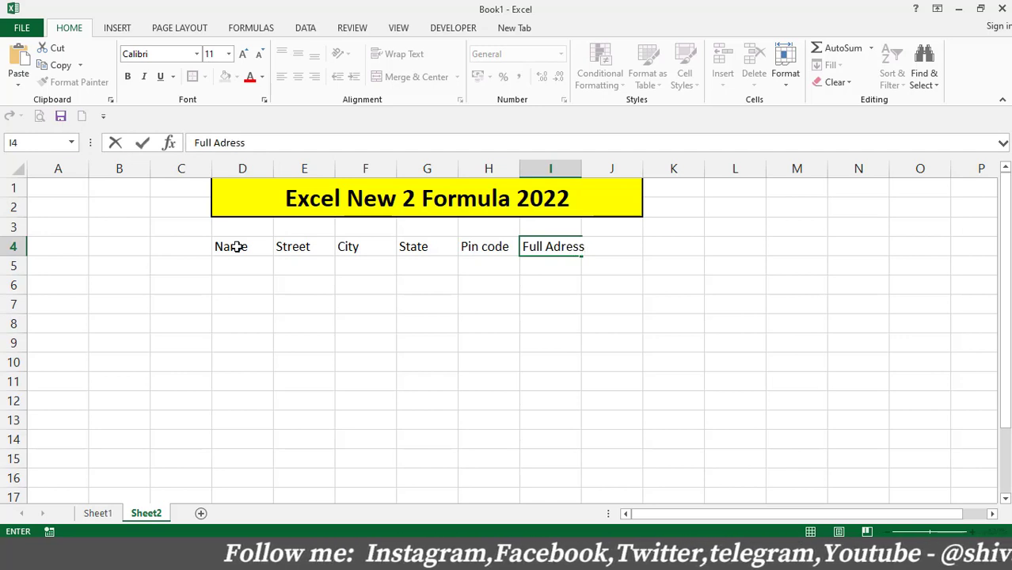
pyautogui.press('Left')
pyautogui.press('Left')
pyautogui.press('Left')
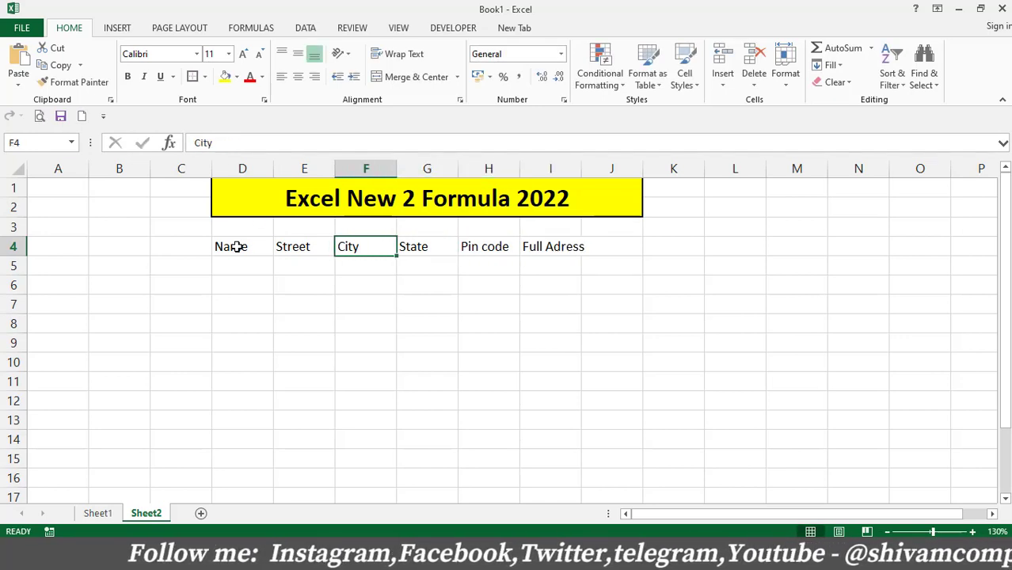
# Correct the header in I4 to "Full Address" and widen column I well beyond the header text.
pyautogui.click(557, 250)
pyautogui.doubleClick(557, 250)
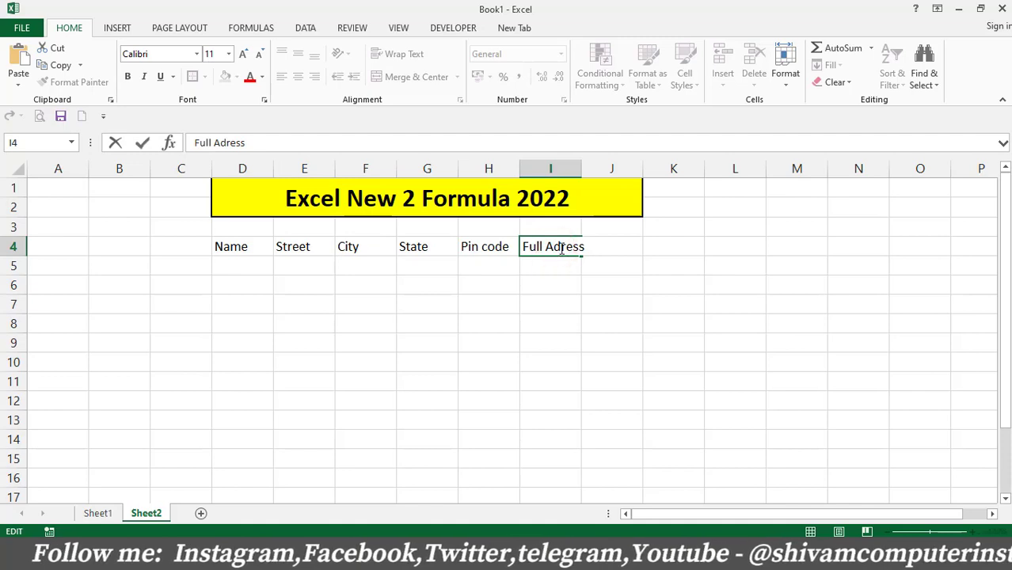
pyautogui.write('d')
pyautogui.click(605, 266)
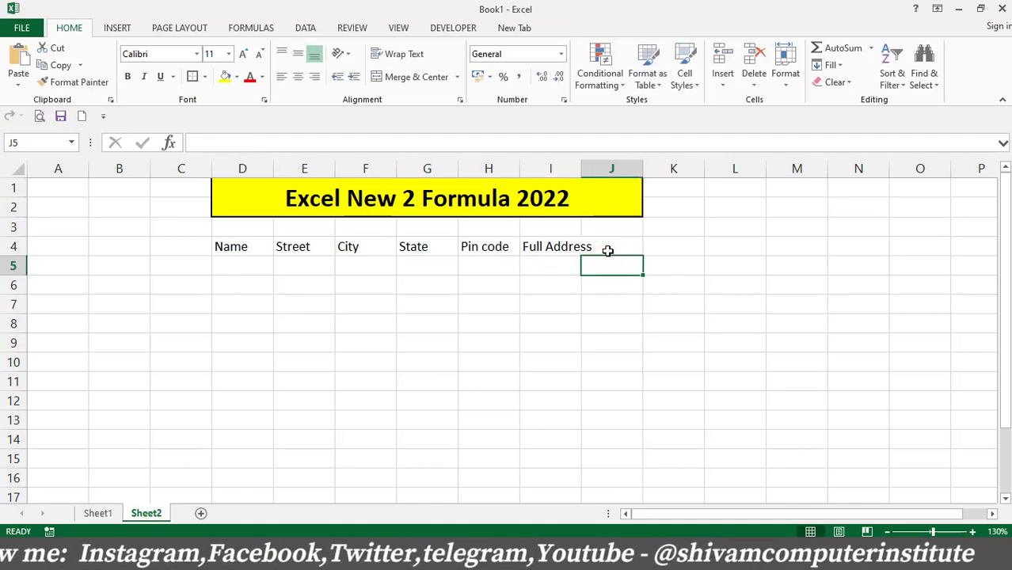
pyautogui.click(610, 248)
pyautogui.moveTo(579, 170); pyautogui.dragTo(684, 168)
# Center the header texts in D4:I4 within their cells, horizontally and vertically.
pyautogui.moveTo(238, 249); pyautogui.dragTo(535, 241)
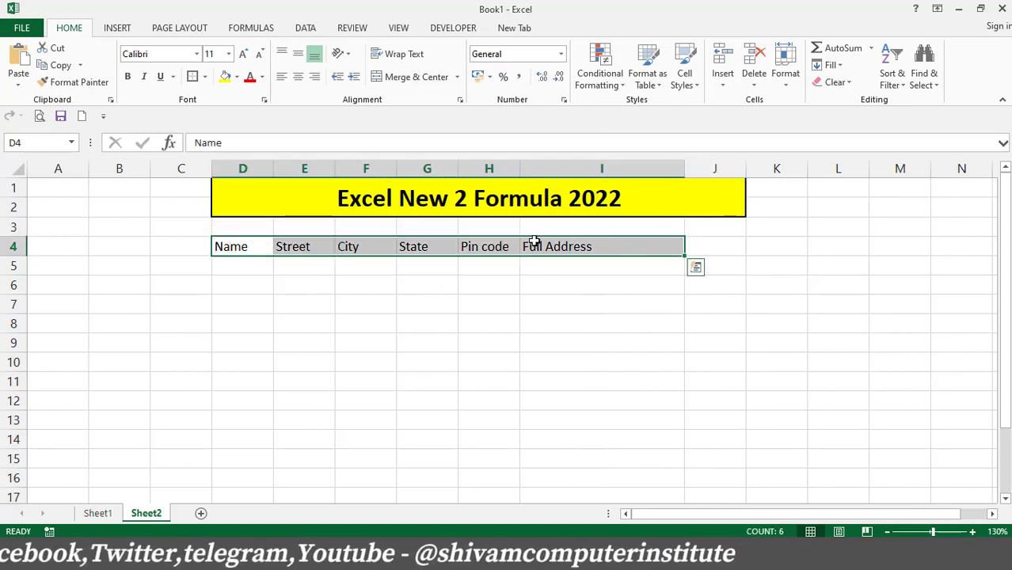
pyautogui.click(298, 76)
pyautogui.click(462, 302)
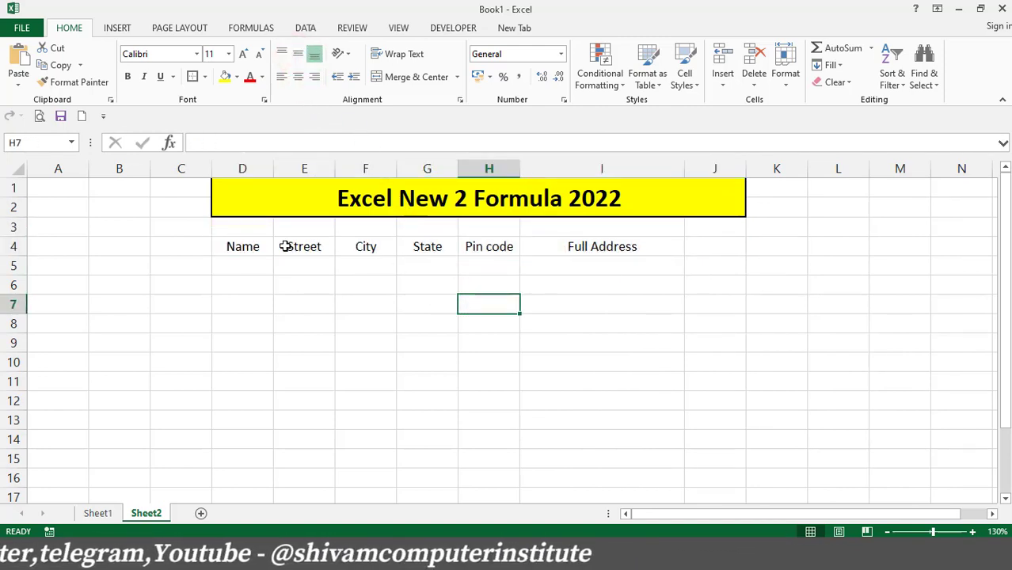
# Fill the header cells D4:I4 with a darker blue theme color and add borders around every cell.
pyautogui.moveTo(238, 247); pyautogui.dragTo(650, 245)
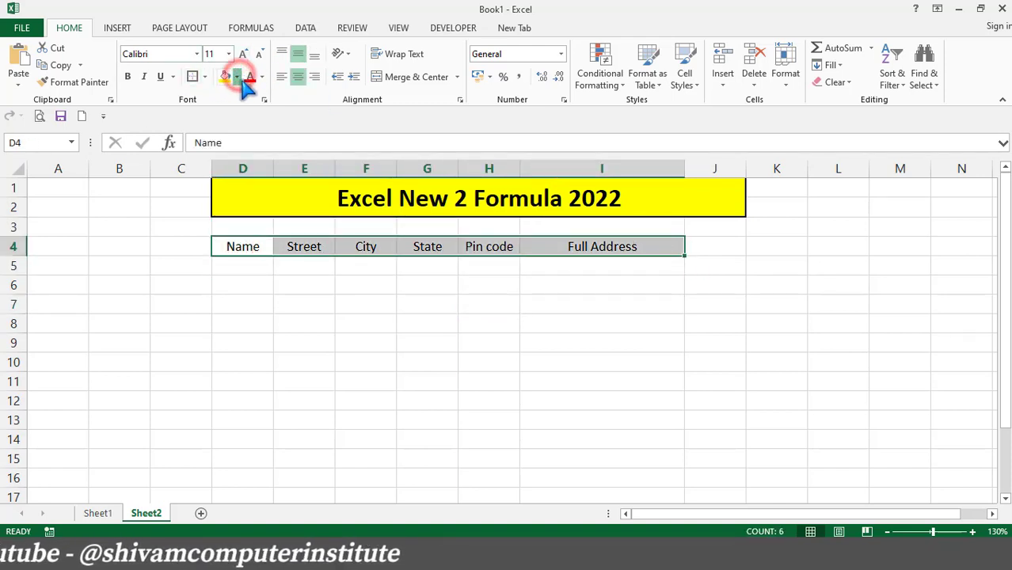
pyautogui.click(237, 77)
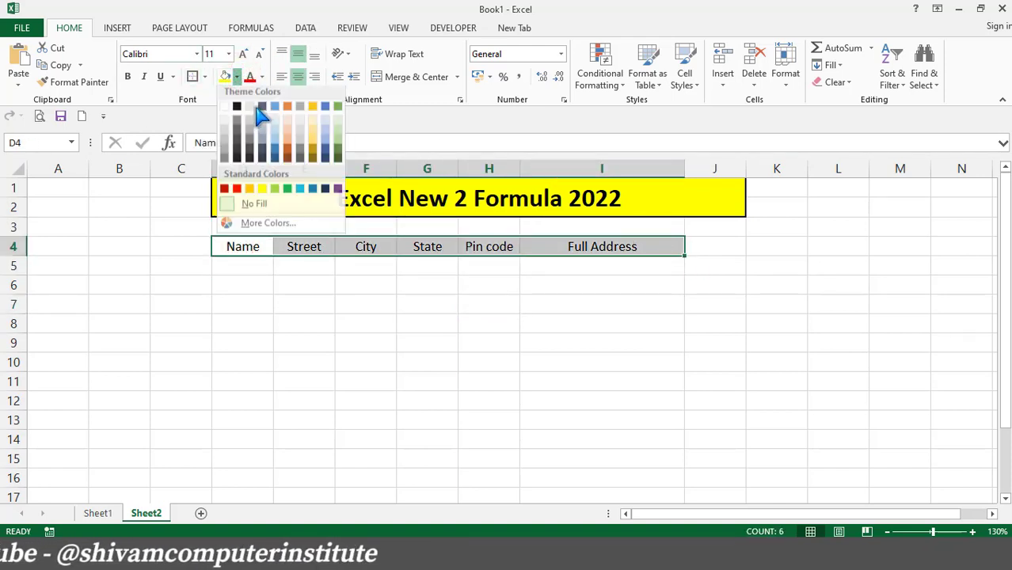
pyautogui.click(275, 155)
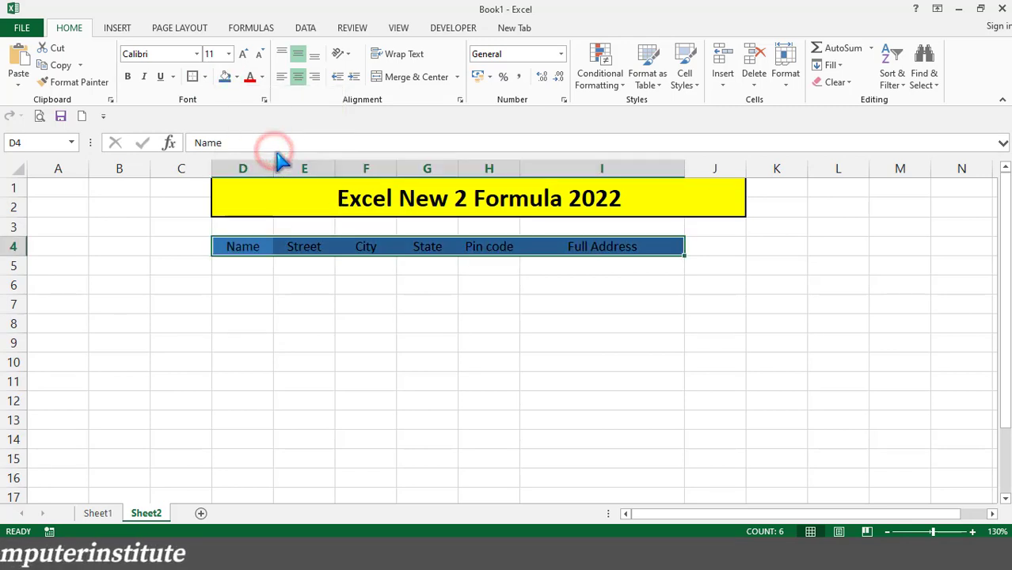
pyautogui.click(205, 77)
pyautogui.click(223, 203)
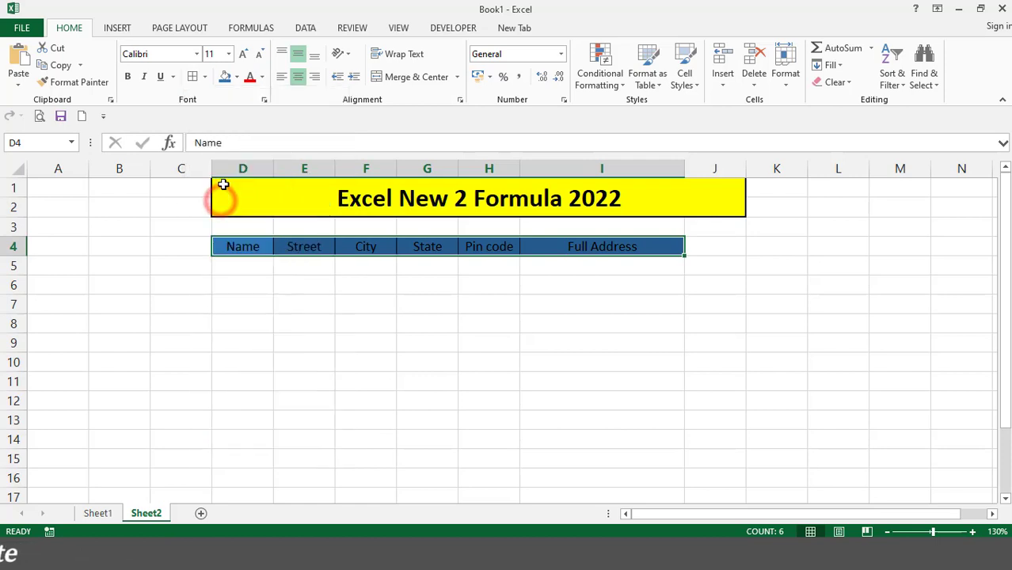
# Make the header texts in D4:I4 bold with a white font color.
pyautogui.click(128, 76)
pyautogui.click(261, 76)
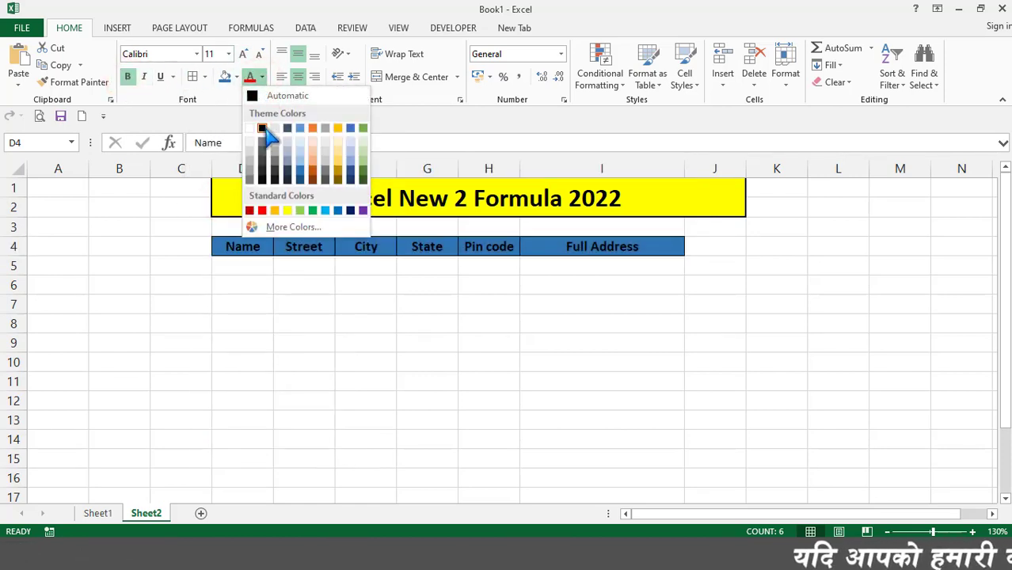
pyautogui.click(246, 127)
pyautogui.click(287, 281)
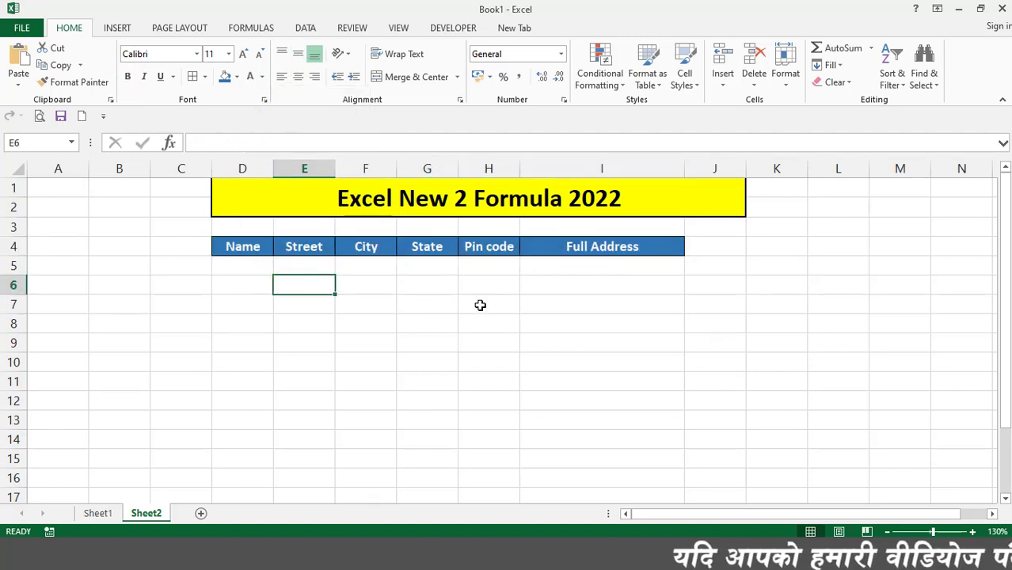
pyautogui.click(479, 303)
pyautogui.click(245, 279)
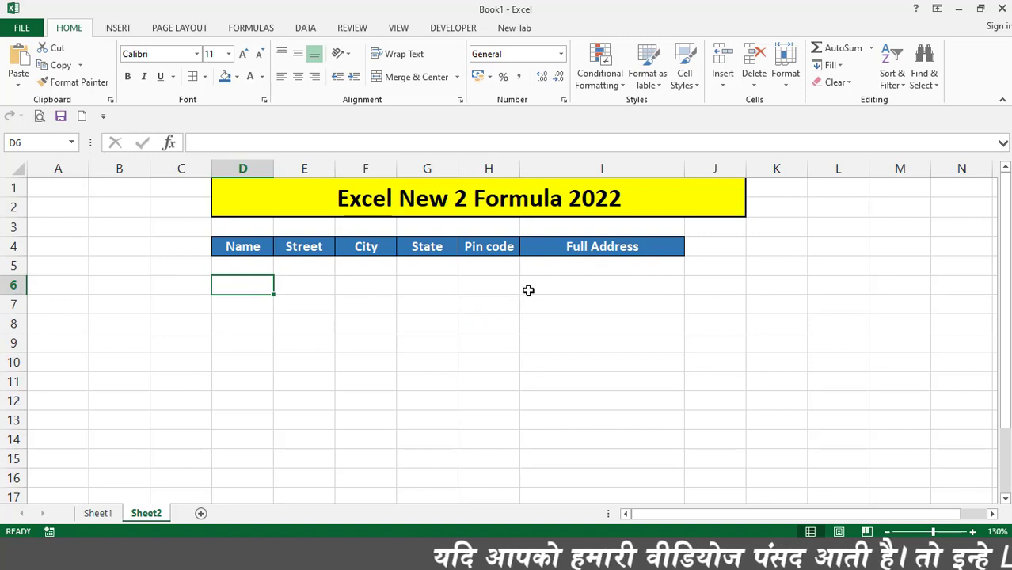
# Enter the person's name in D5 and the street number in E5.
pyautogui.click(225, 265)
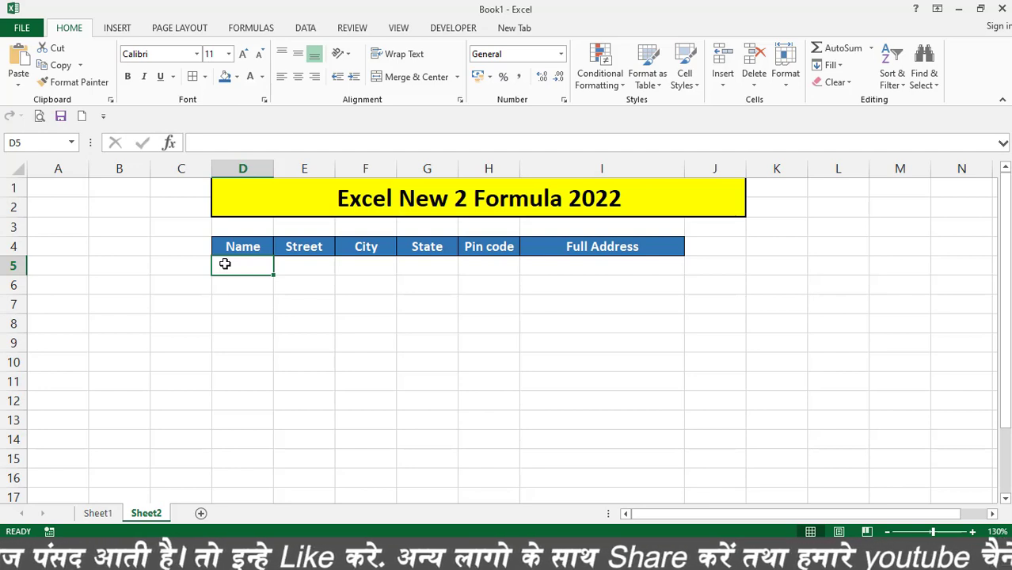
pyautogui.write('Supr')
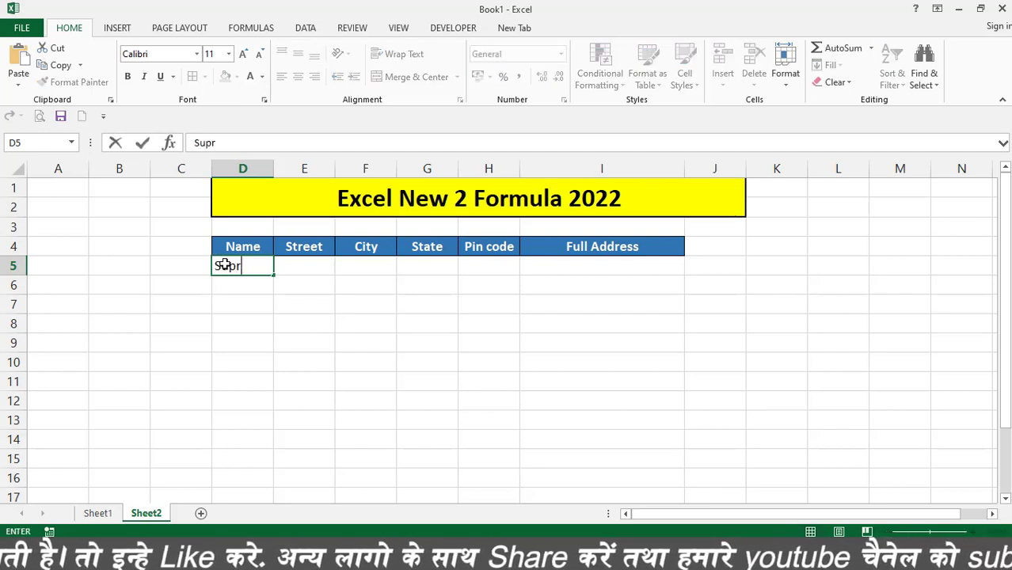
pyautogui.write('iya')
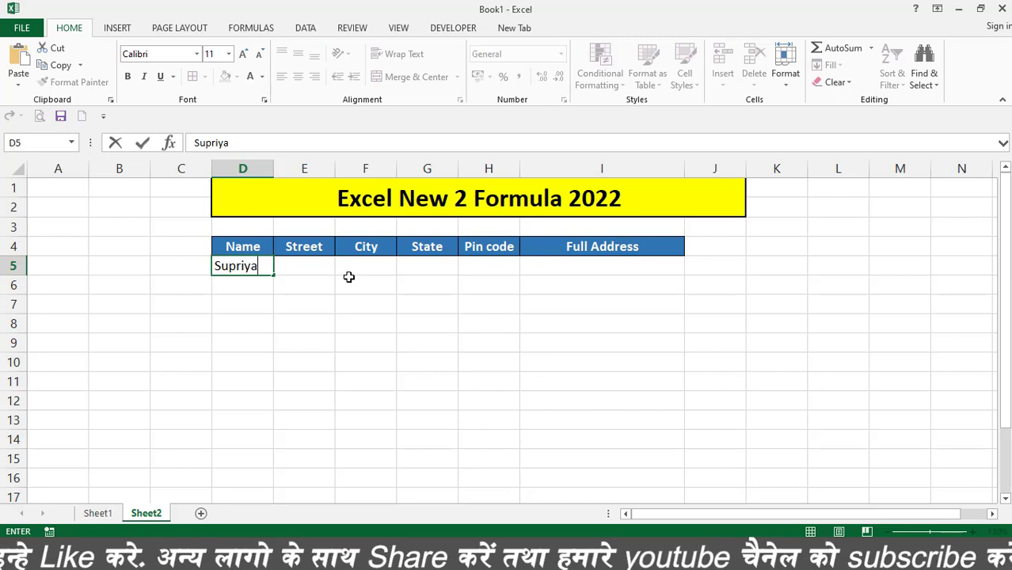
pyautogui.click(300, 268)
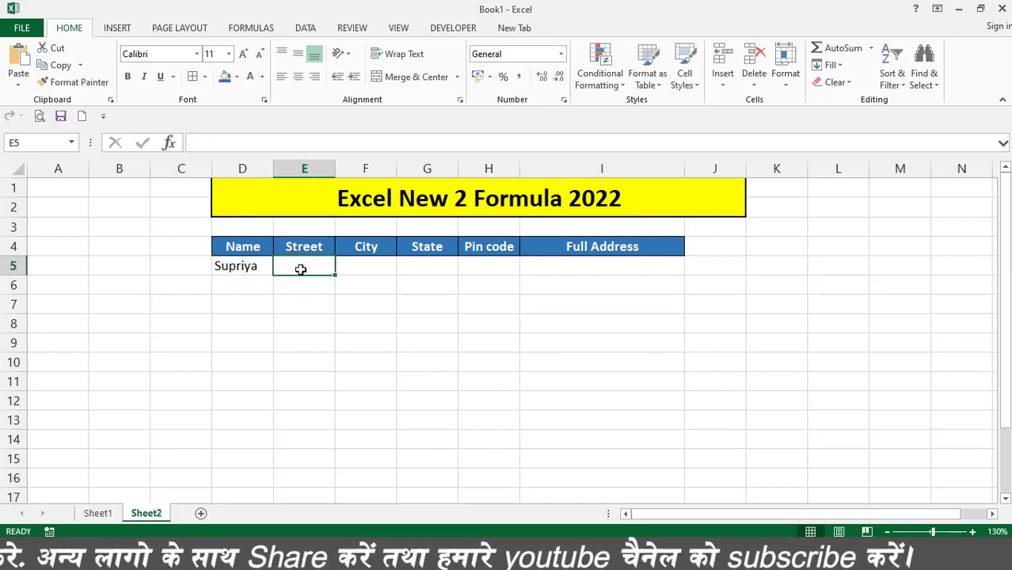
pyautogui.write('19')
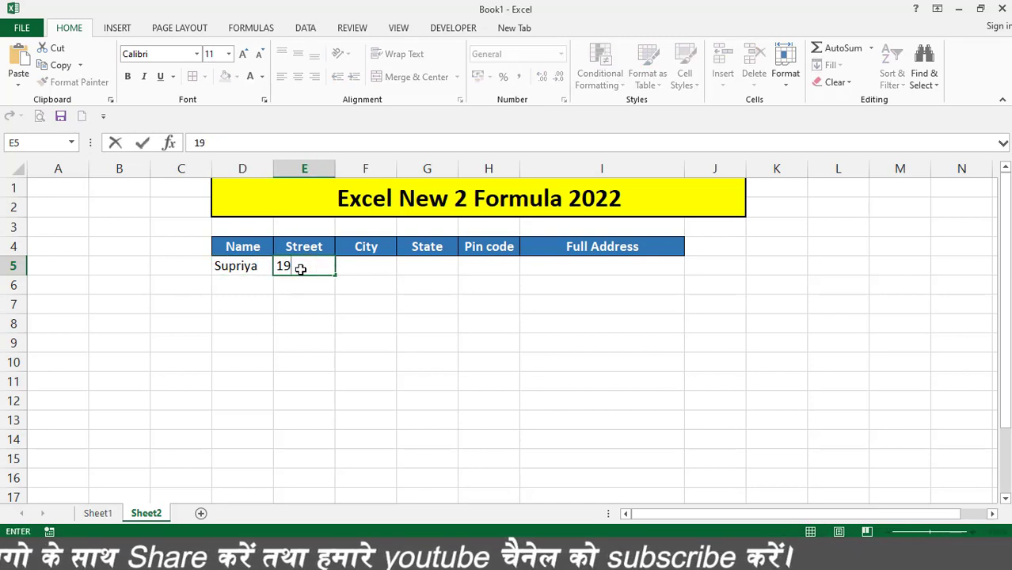
pyautogui.press('Tab')
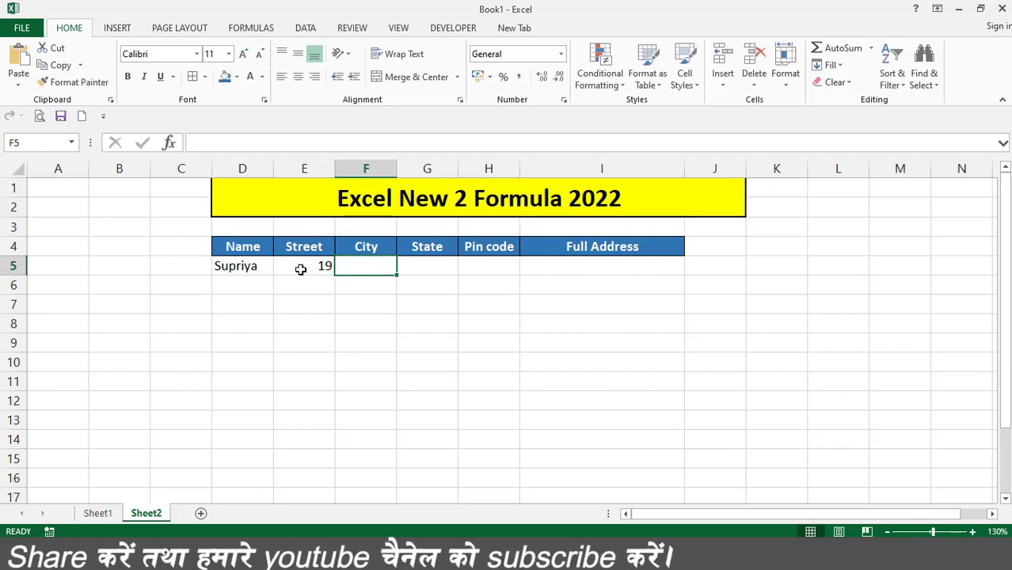
# Fill in the city abbreviation in F5, the state abbreviation in G5 and the postal pin code in H5.
pyautogui.write('Azm')
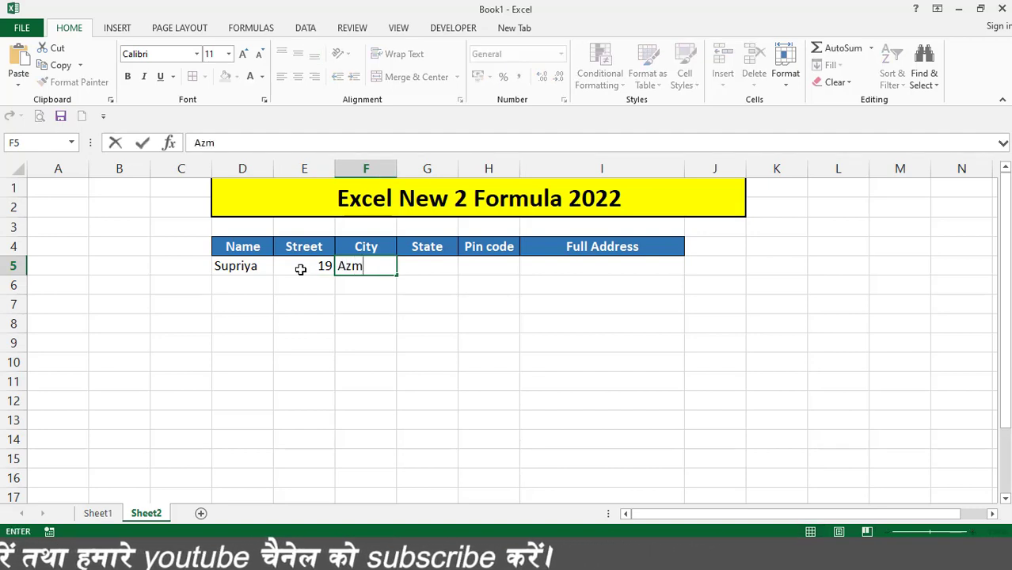
pyautogui.press('Tab')
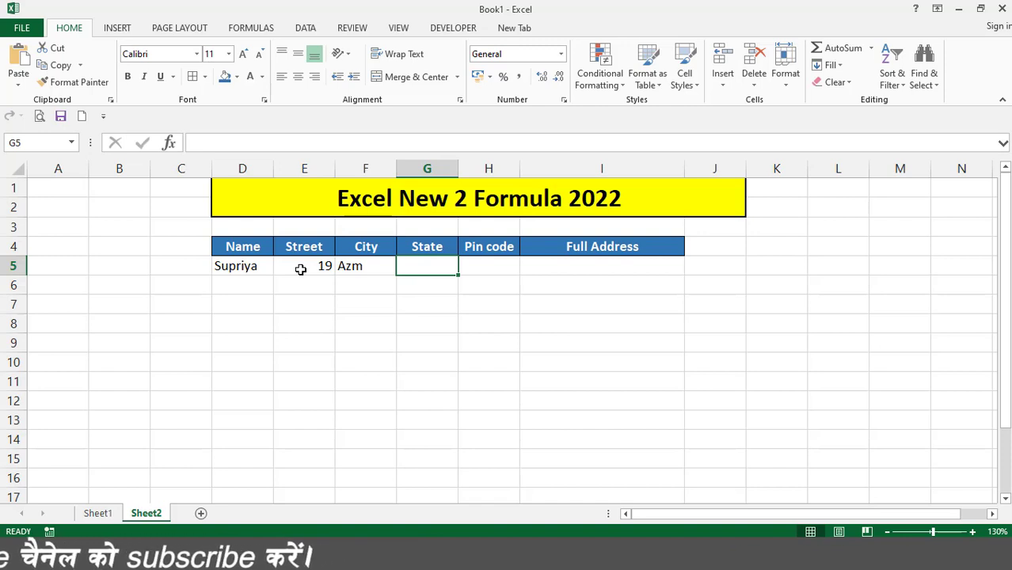
pyautogui.write('UP')
pyautogui.press('Tab')
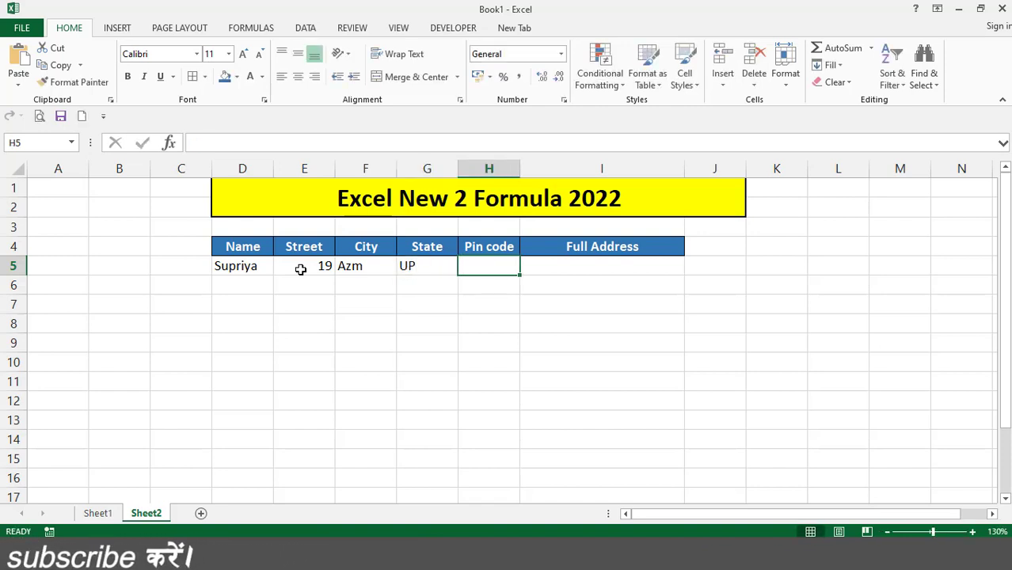
pyautogui.write('2800')
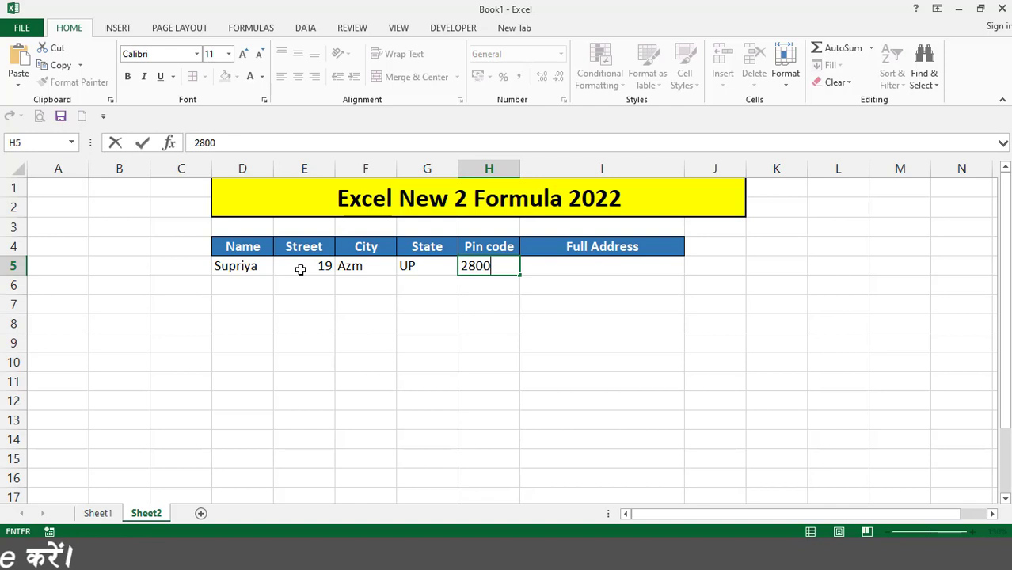
pyautogui.write('12')
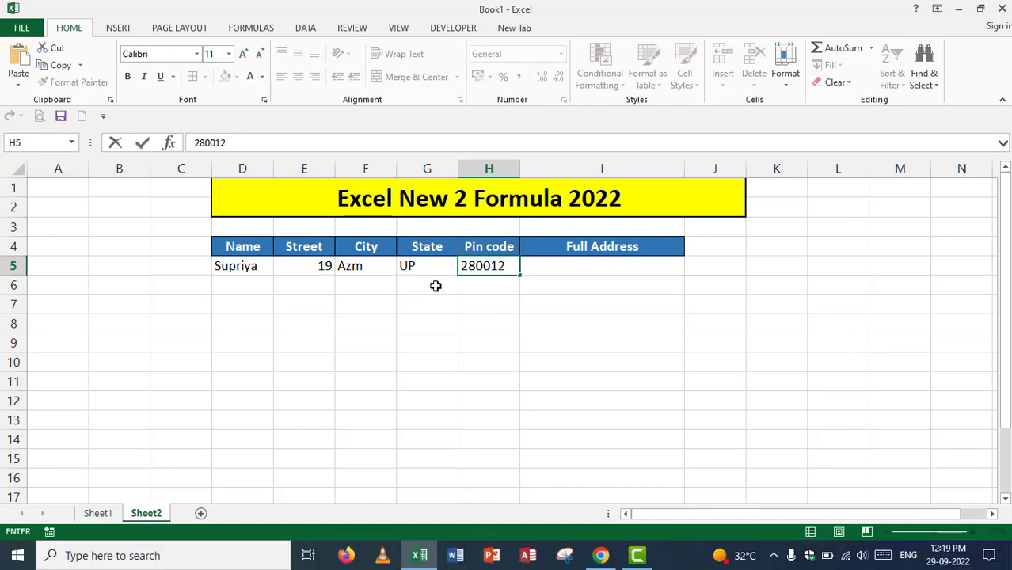
# Start a CONCATENATE formula in I5 with the name cell D5 as first text, followed by a "," separator argument.
pyautogui.click(559, 259)
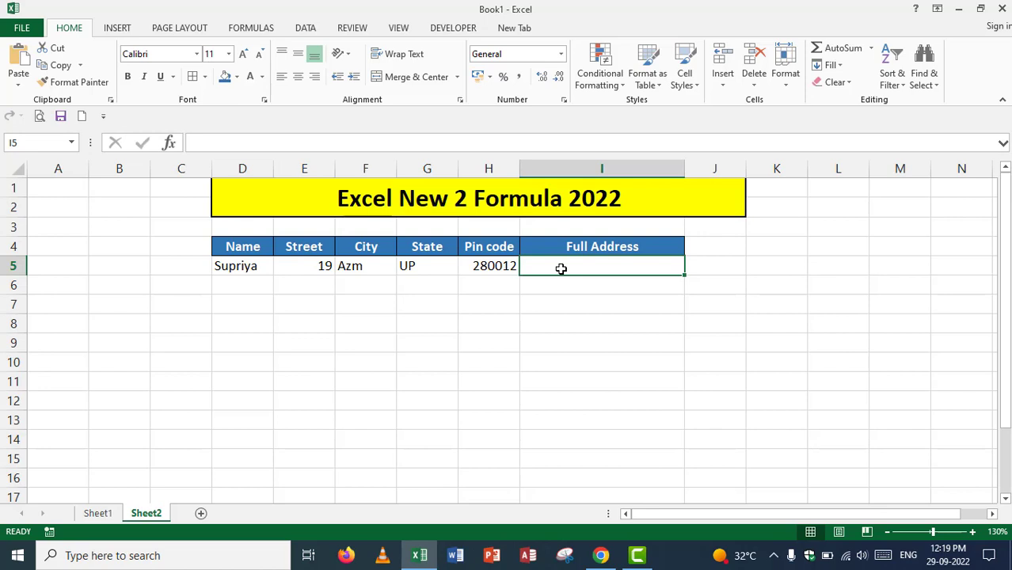
pyautogui.write('=')
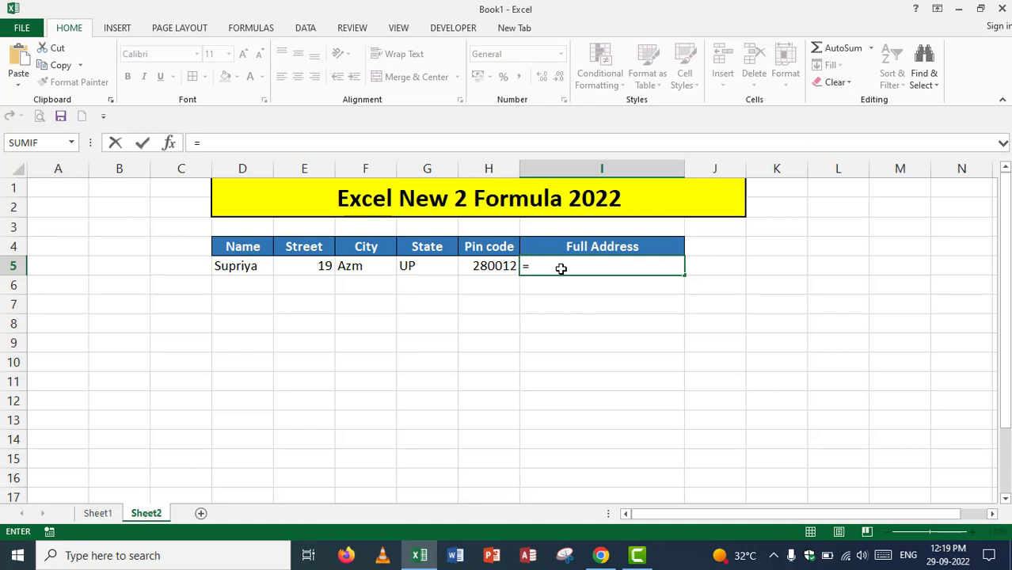
pyautogui.write('CONT')
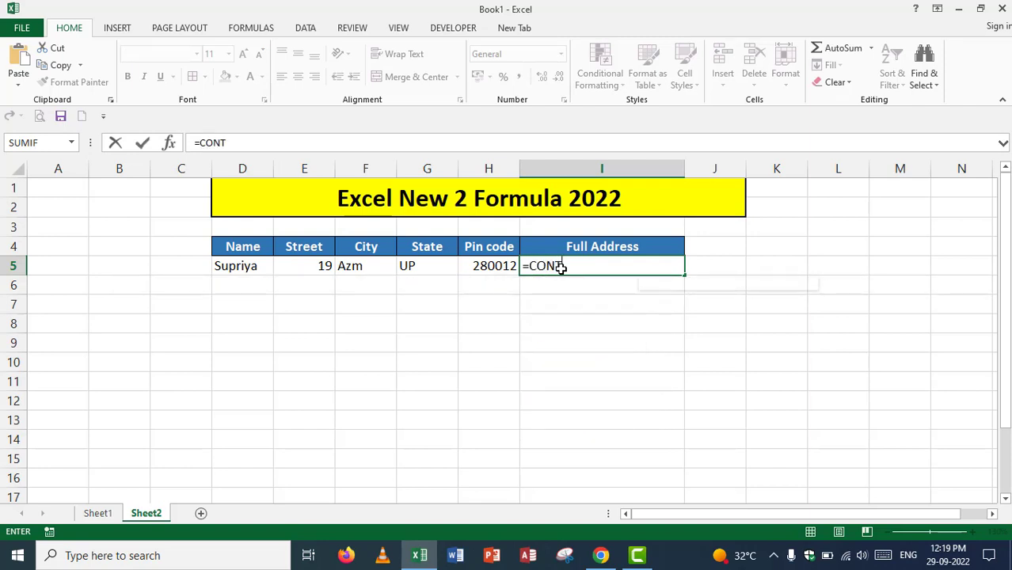
pyautogui.press('BackSpace')
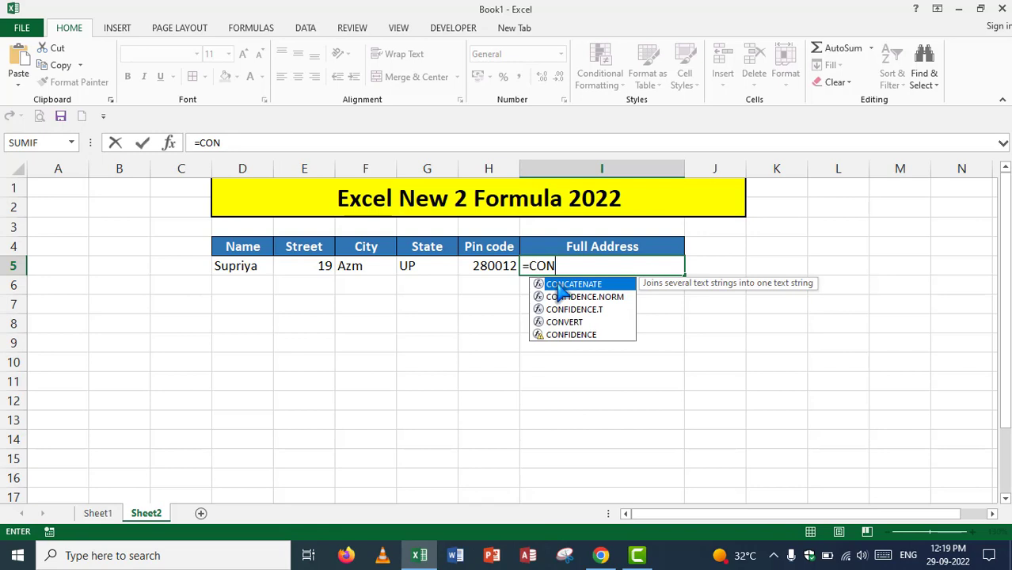
pyautogui.doubleClick(559, 285)
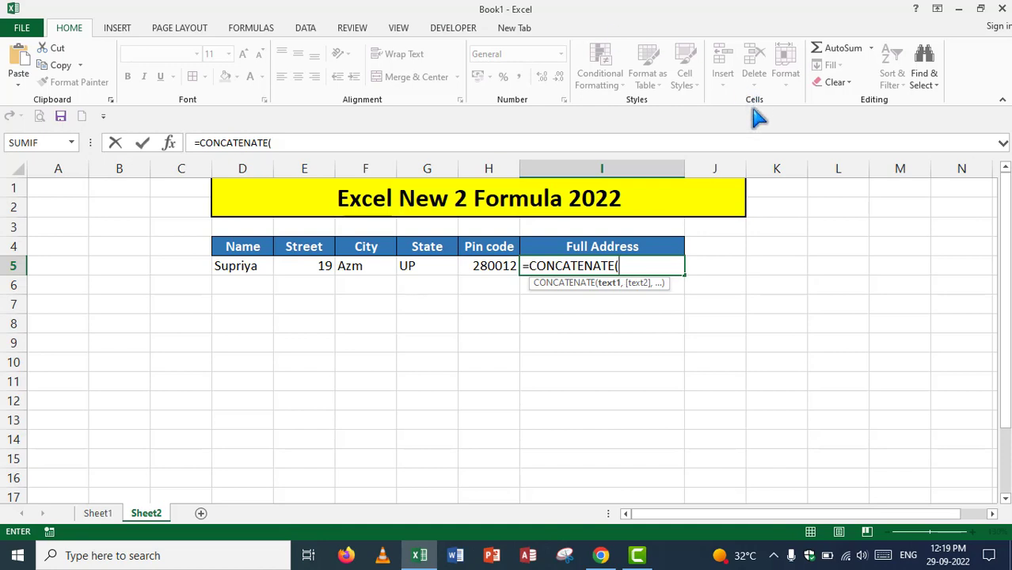
pyautogui.click(236, 266)
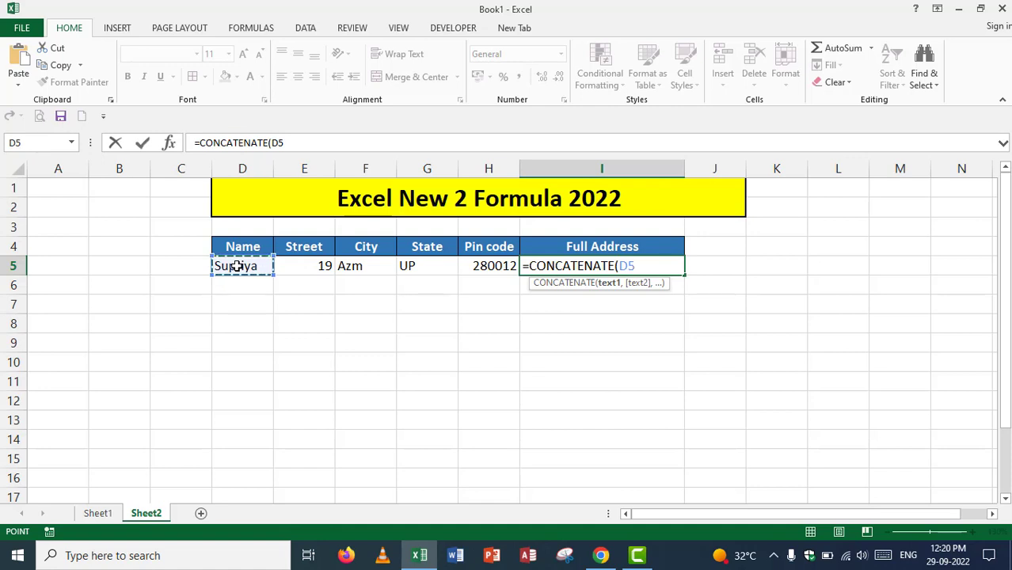
pyautogui.write(',')
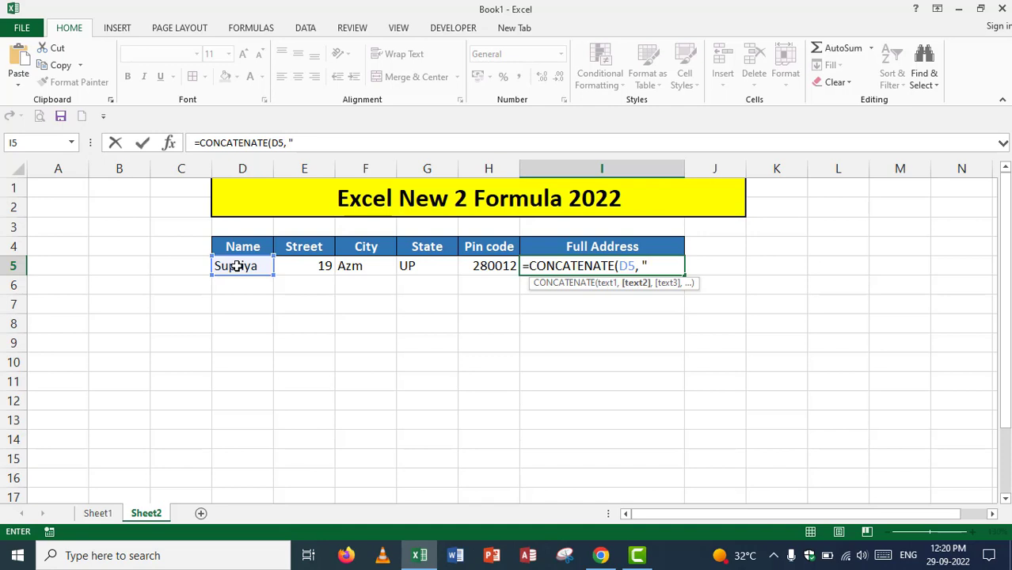
pyautogui.write('",')
pyautogui.write('",')
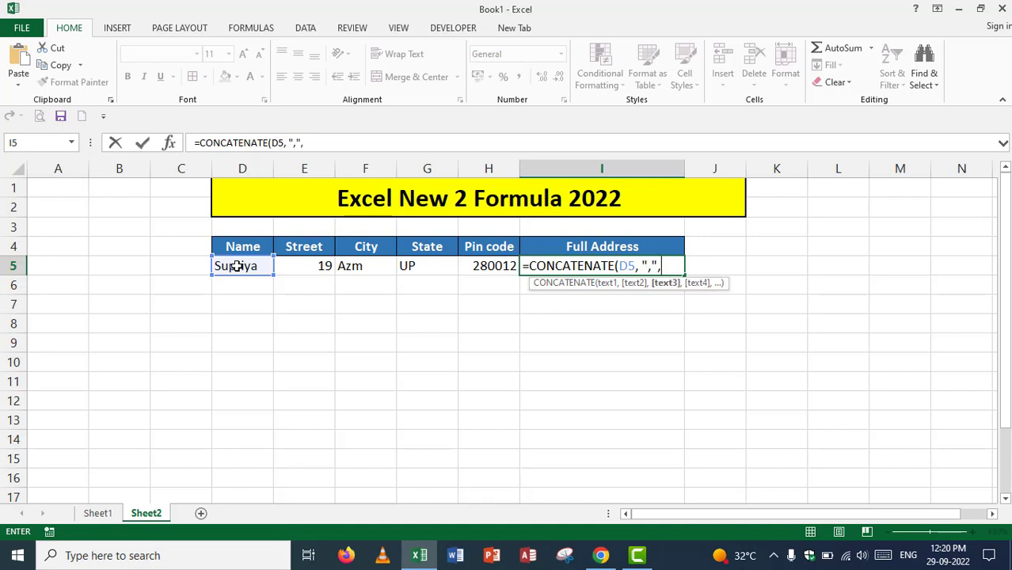
# Add the street cell E5 and the city cell F5 to the CONCATENATE formula, each followed by a "," separator argument.
pyautogui.click(308, 267)
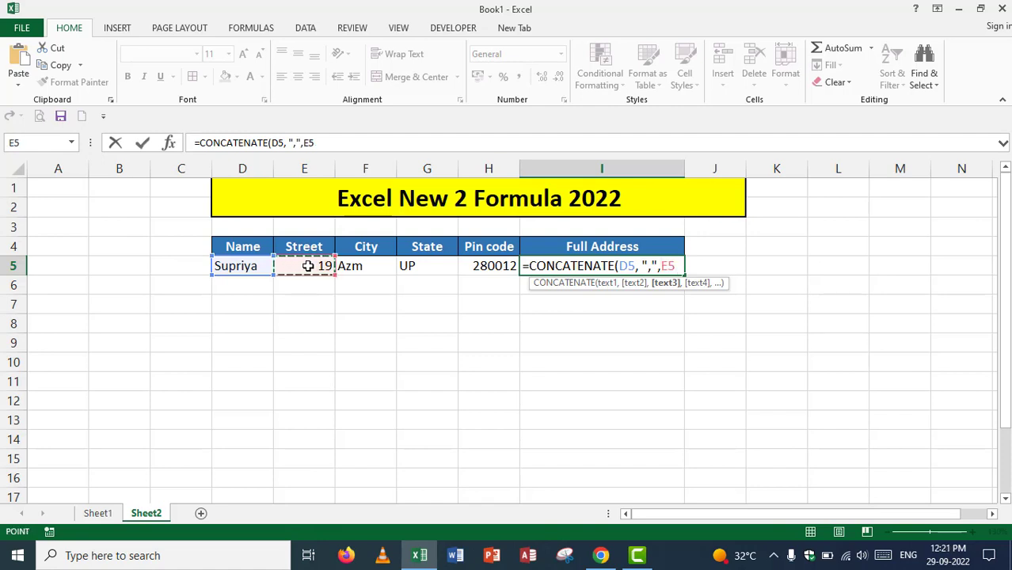
pyautogui.write(',')
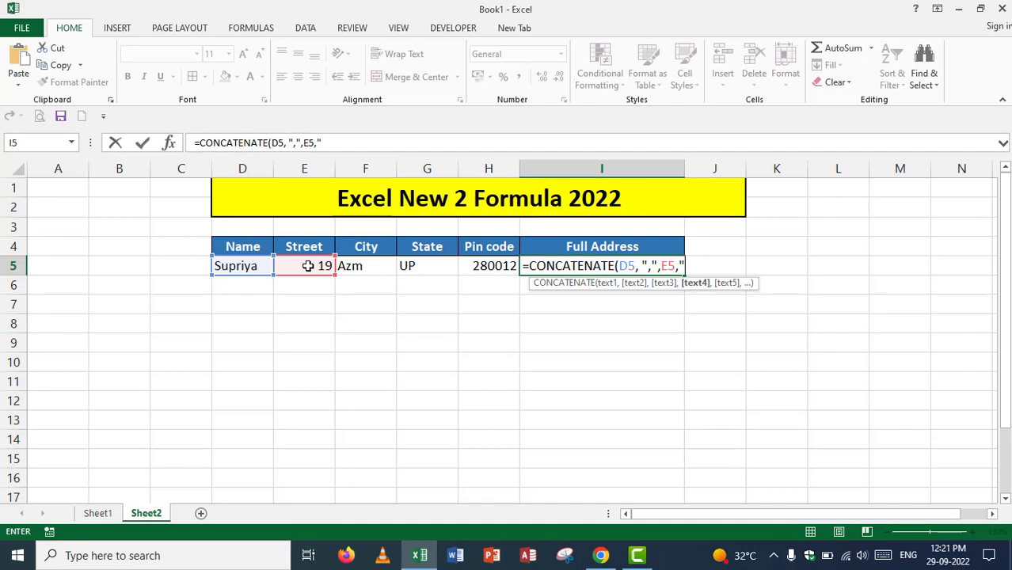
pyautogui.write('",",')
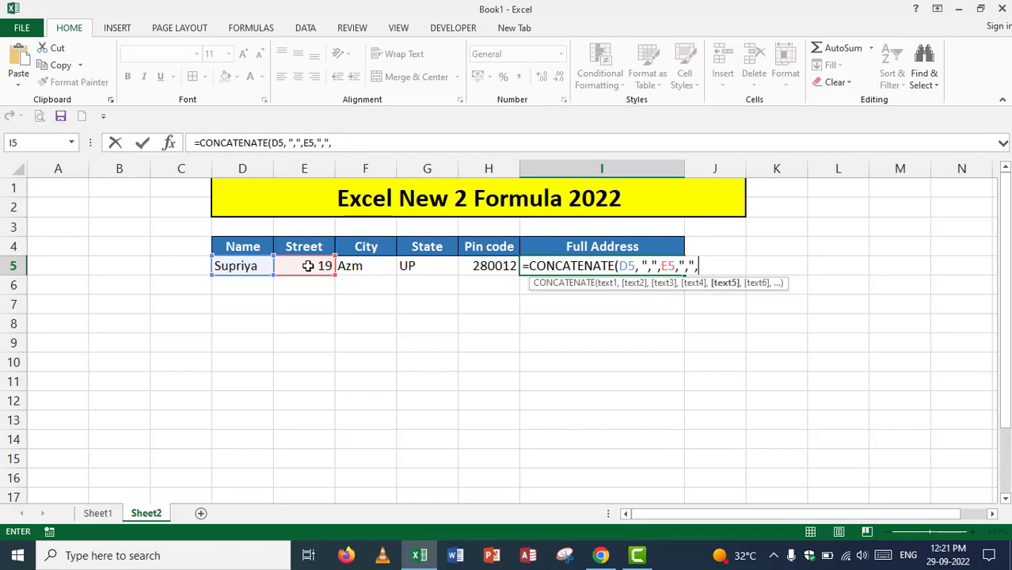
pyautogui.click(355, 267)
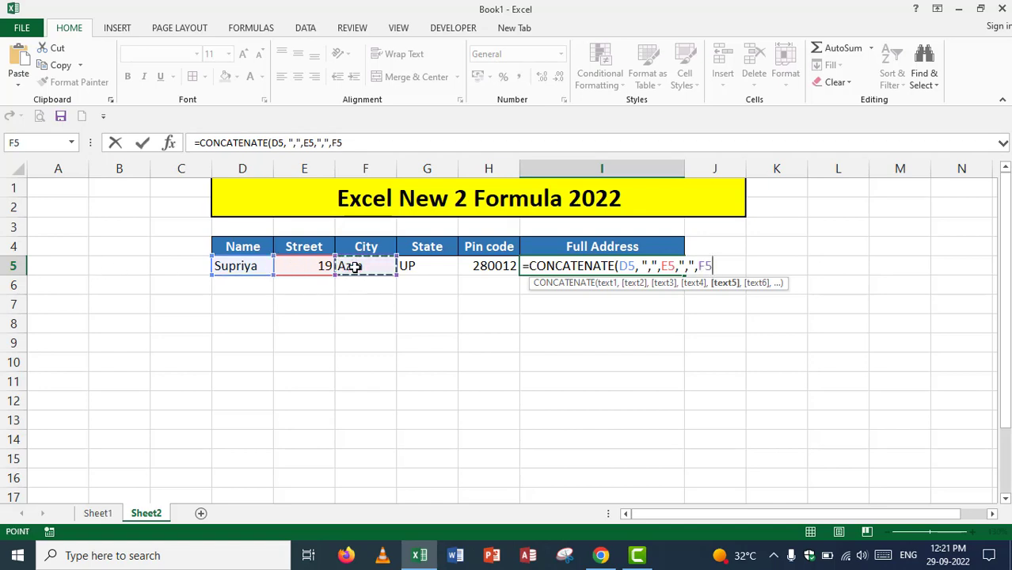
pyautogui.write(',')
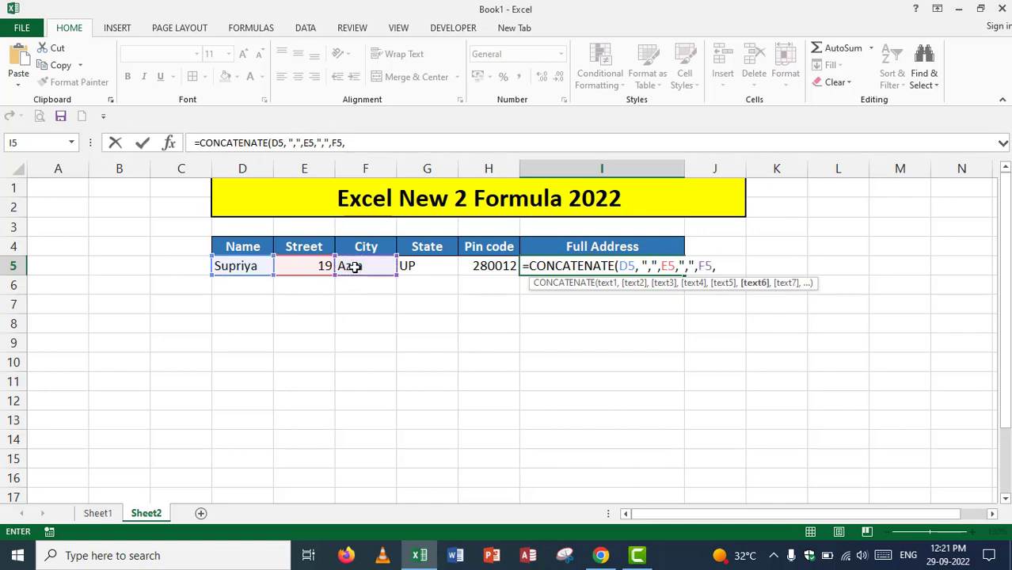
pyautogui.write('","')
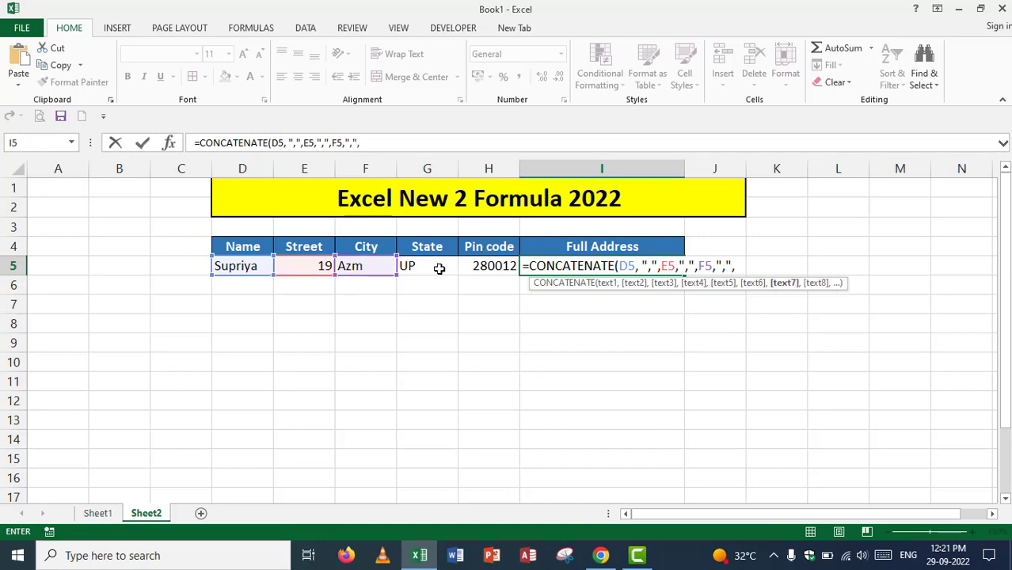
pyautogui.write(',')
# Complete the CONCATENATE formula in I5 with the state cell G5, a "," separator and the pin code cell H5.
pyautogui.click(435, 266)
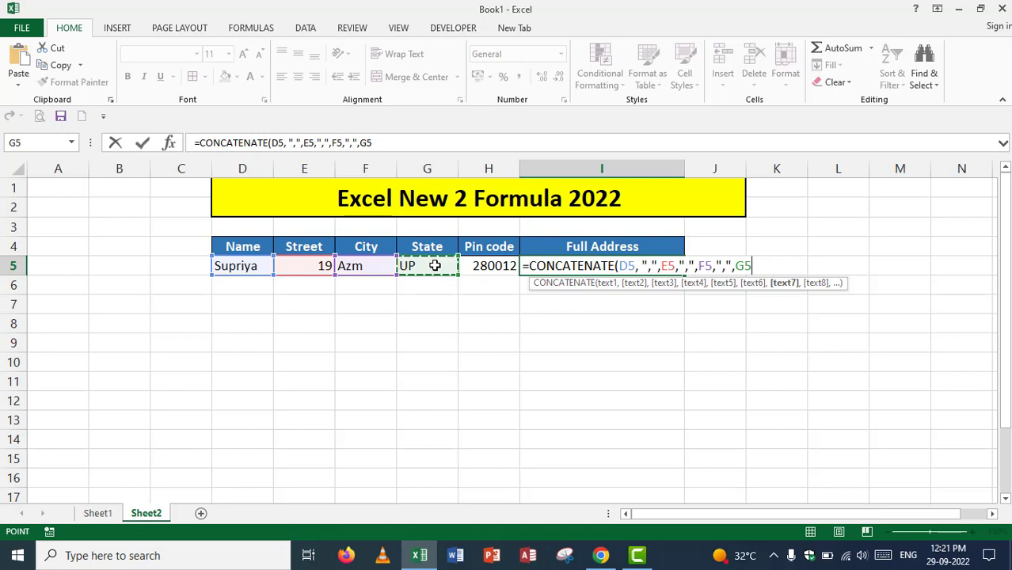
pyautogui.write(',')
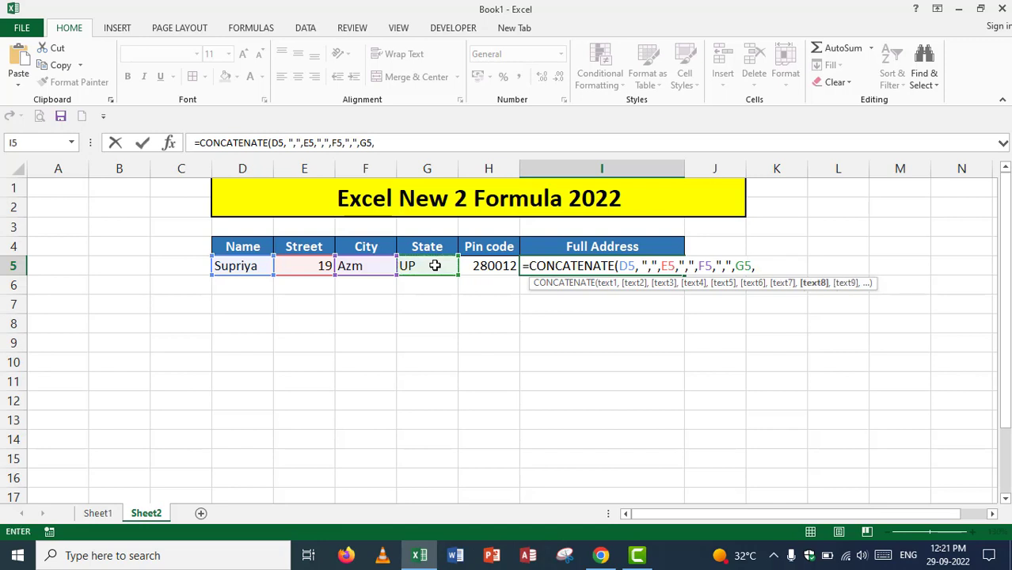
pyautogui.write('",",')
pyautogui.click(495, 266)
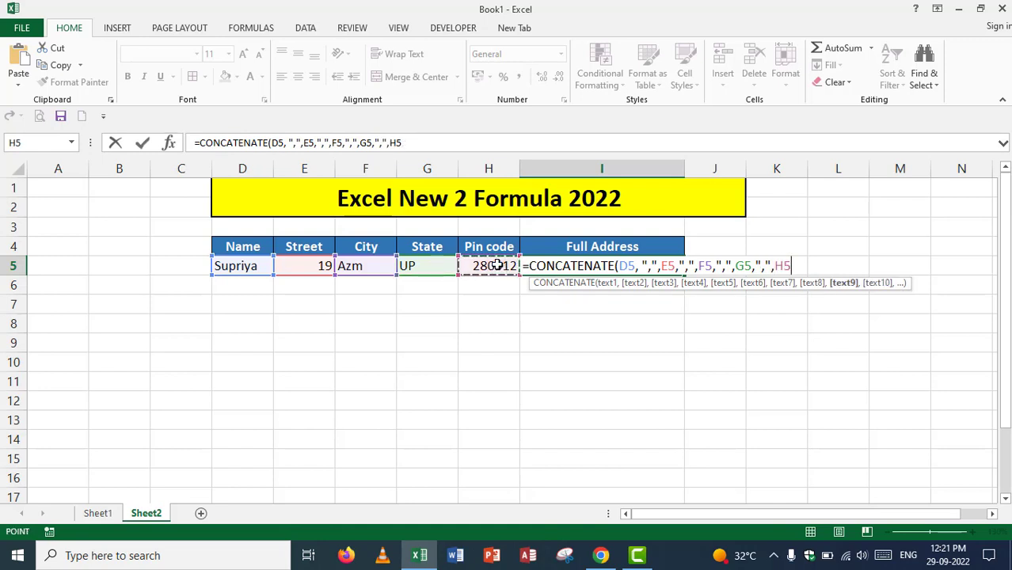
pyautogui.write(')')
pyautogui.press('Return')
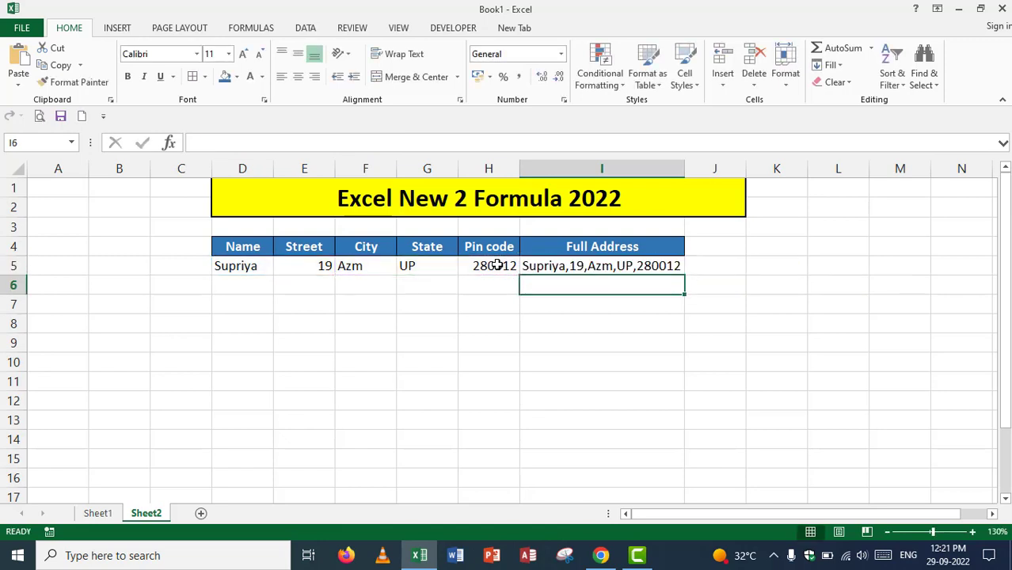
# Review the CONCATENATE formula and the joined address in I5 with the whole table enlarged to 190%.
pyautogui.click(552, 267)
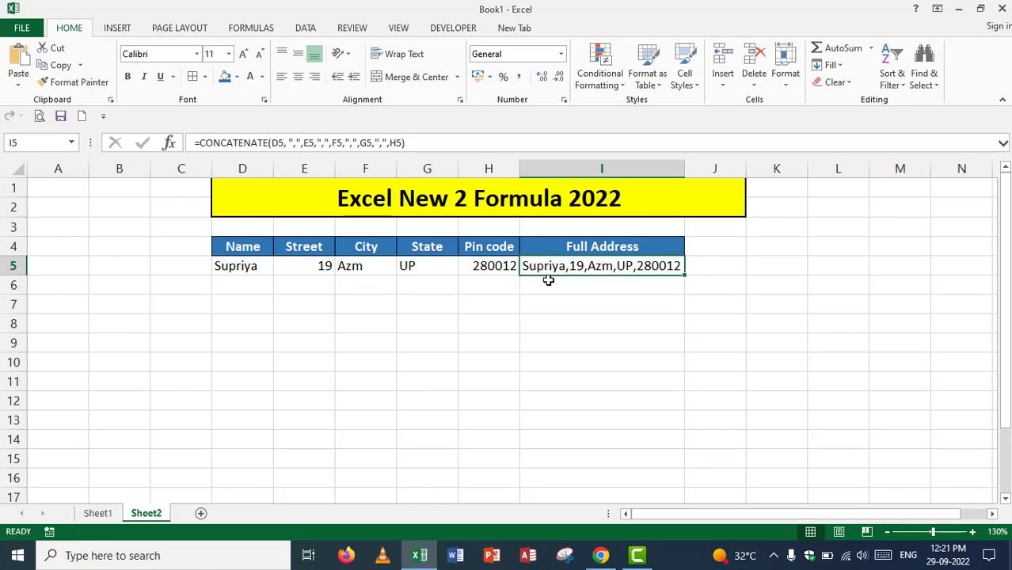
pyautogui.keyDown('ctrl'); pyautogui.scroll(4, 582, 267); pyautogui.keyUp('ctrl')
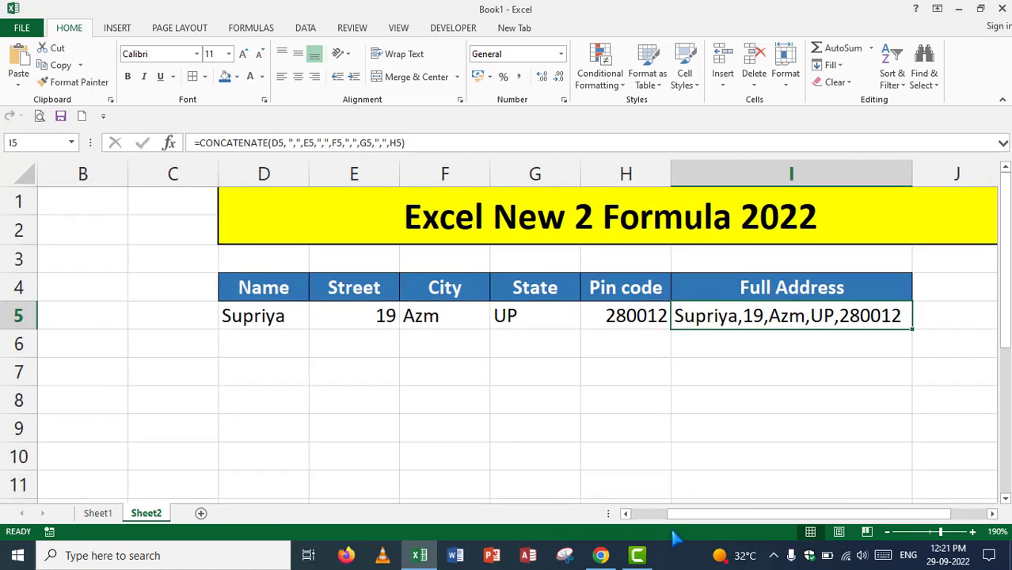
pyautogui.moveTo(697, 516); pyautogui.dragTo(745, 521)
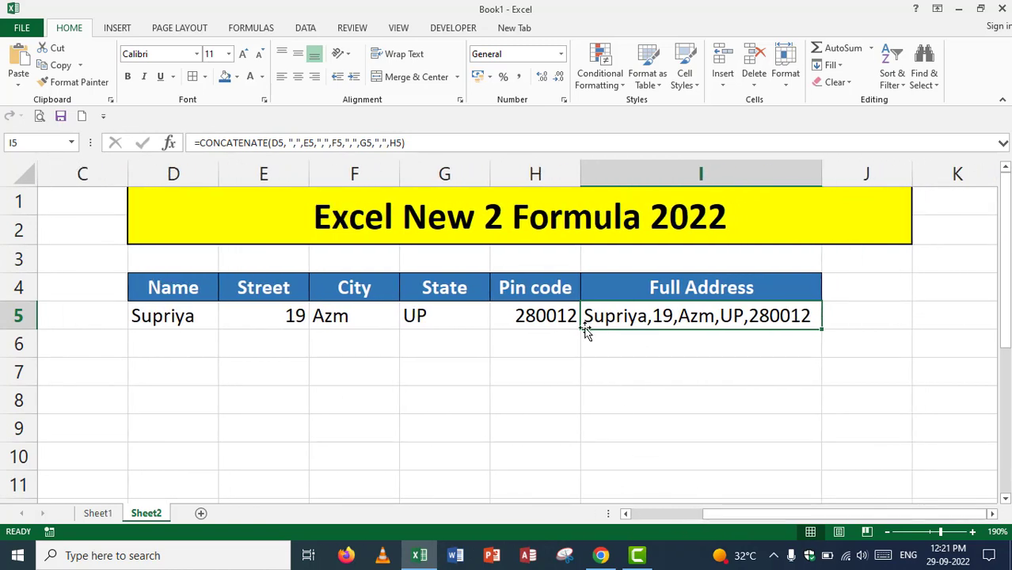
# Widen the Full Address column a little so the joined address has more room.
pyautogui.moveTo(822, 174); pyautogui.dragTo(856, 175)
pyautogui.click(740, 355)
pyautogui.click(703, 316)
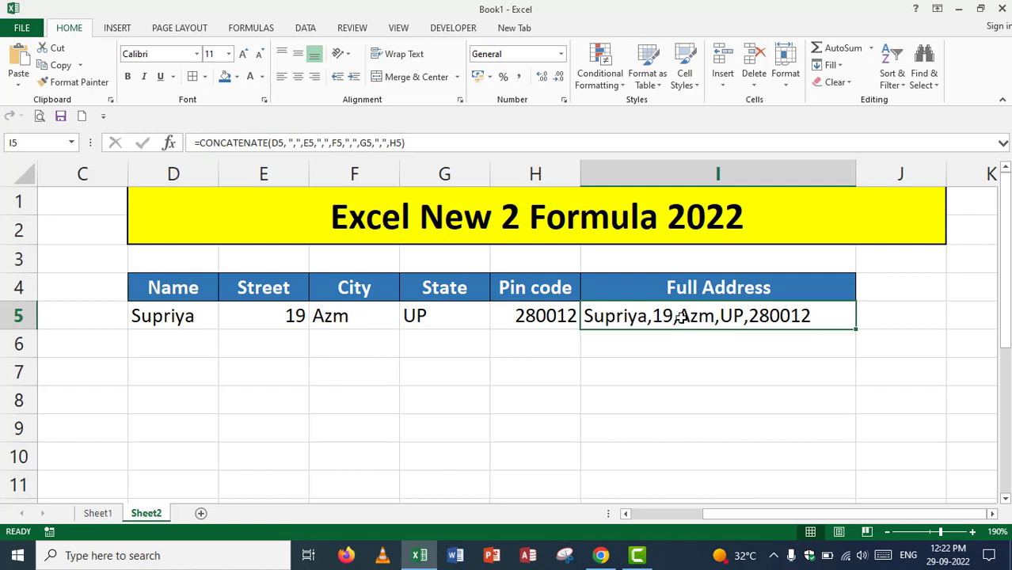
# Add a space after the comma in all four "," separators of the CONCATENATE formula in I5.
pyautogui.doubleClick(680, 316)
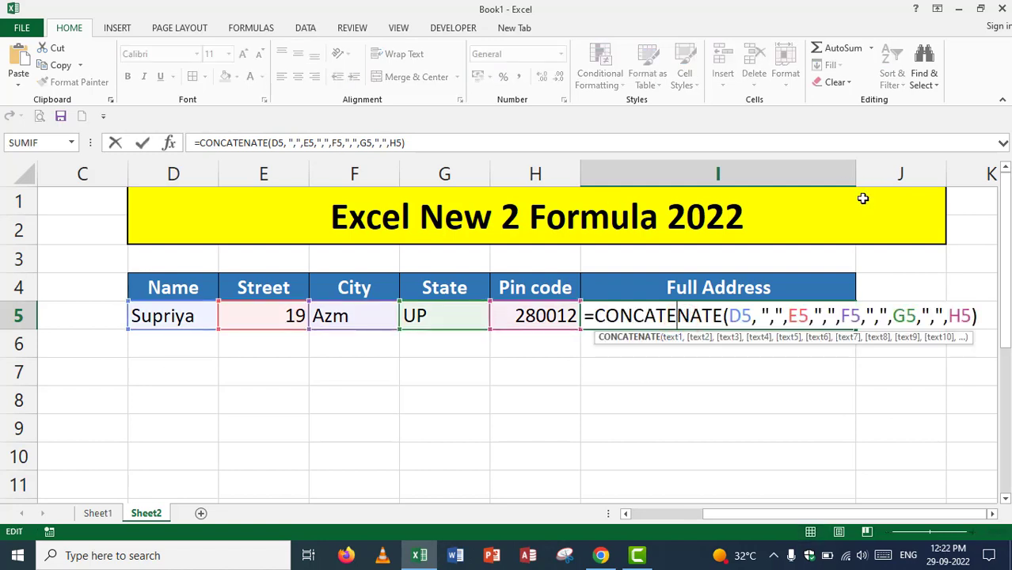
pyautogui.click(779, 316)
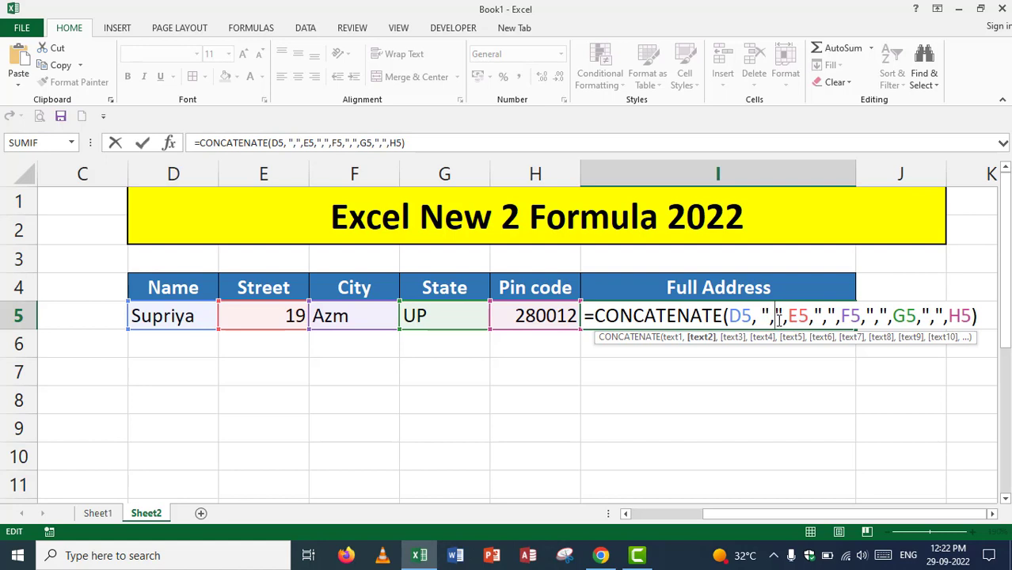
pyautogui.click(883, 315)
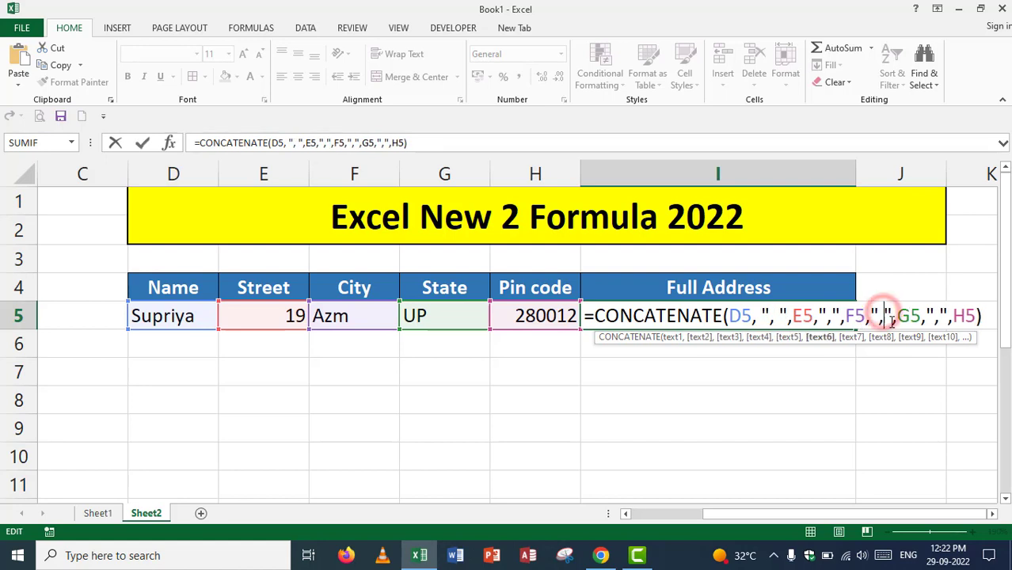
pyautogui.click(945, 316)
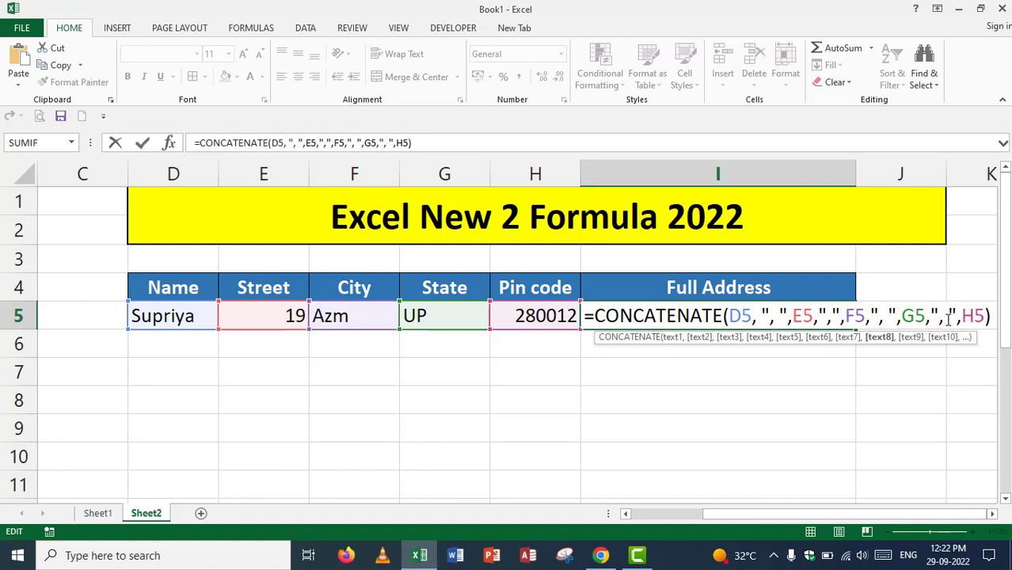
pyautogui.press('Return')
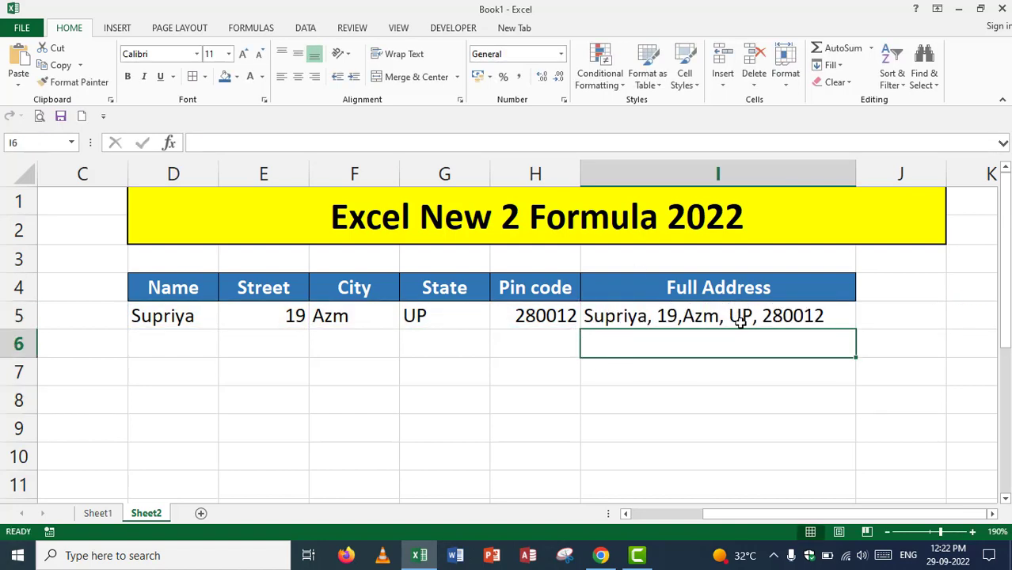
pyautogui.doubleClick(694, 317)
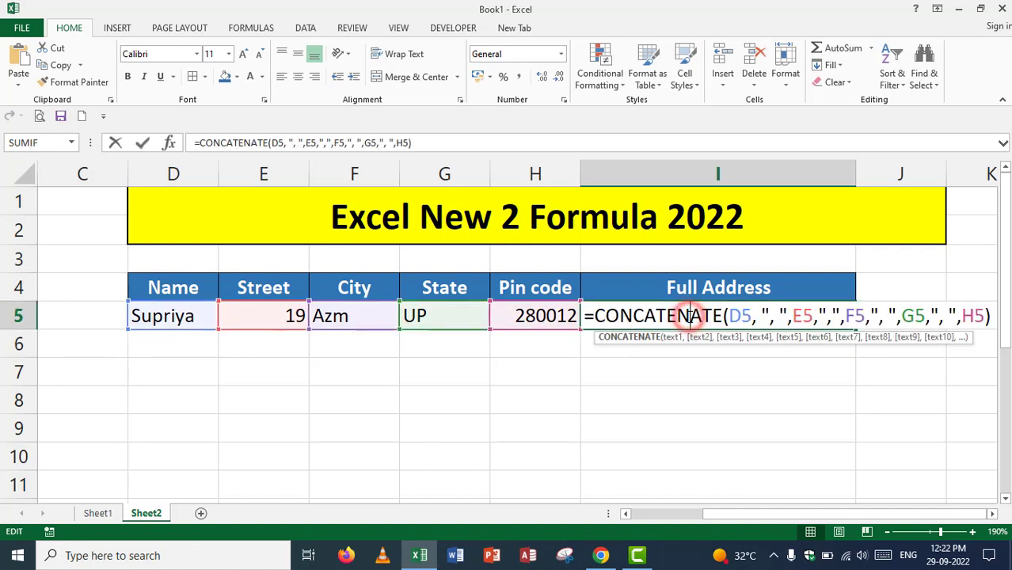
pyautogui.click(830, 316)
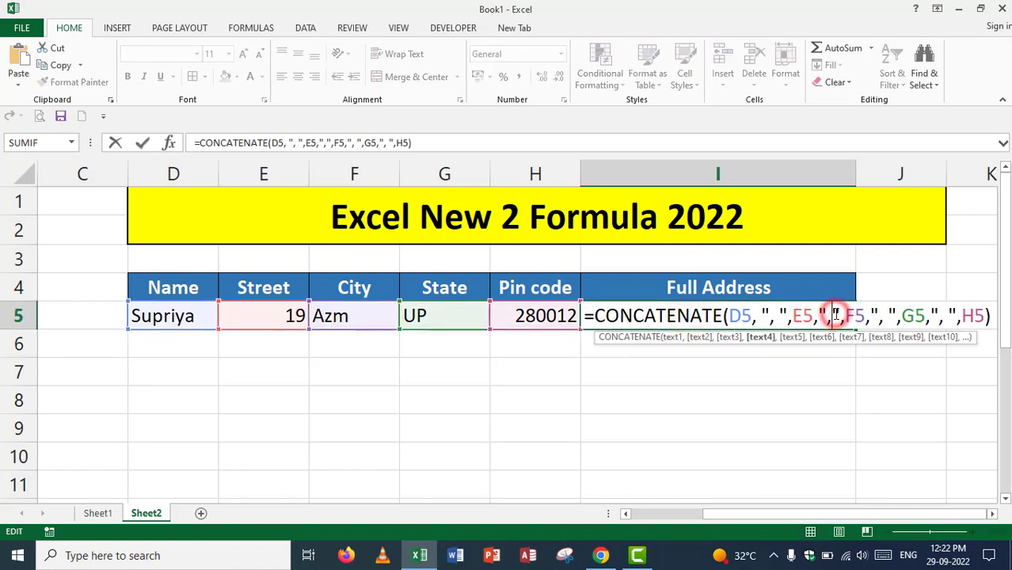
pyautogui.press('Return')
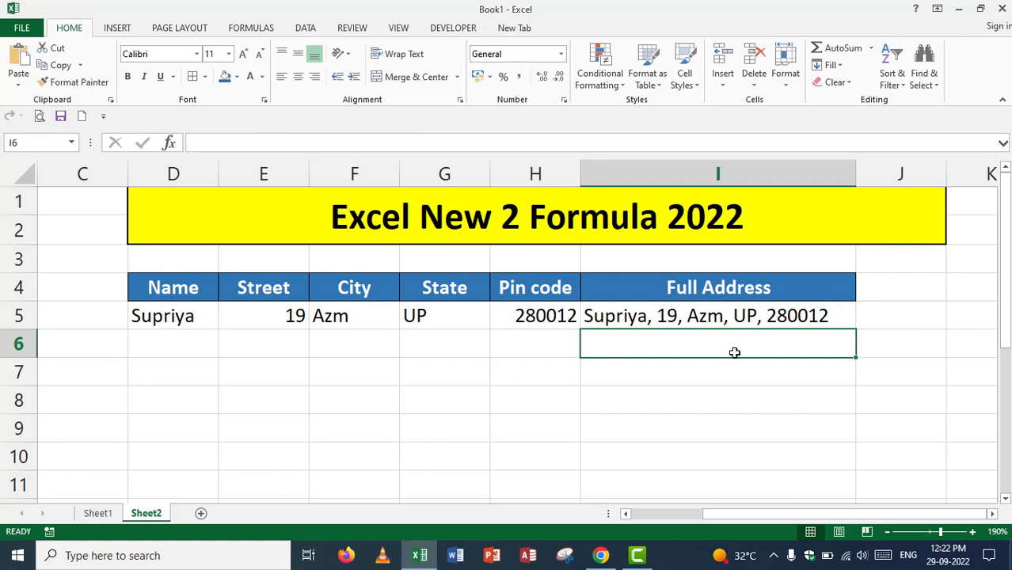
pyautogui.click(671, 318)
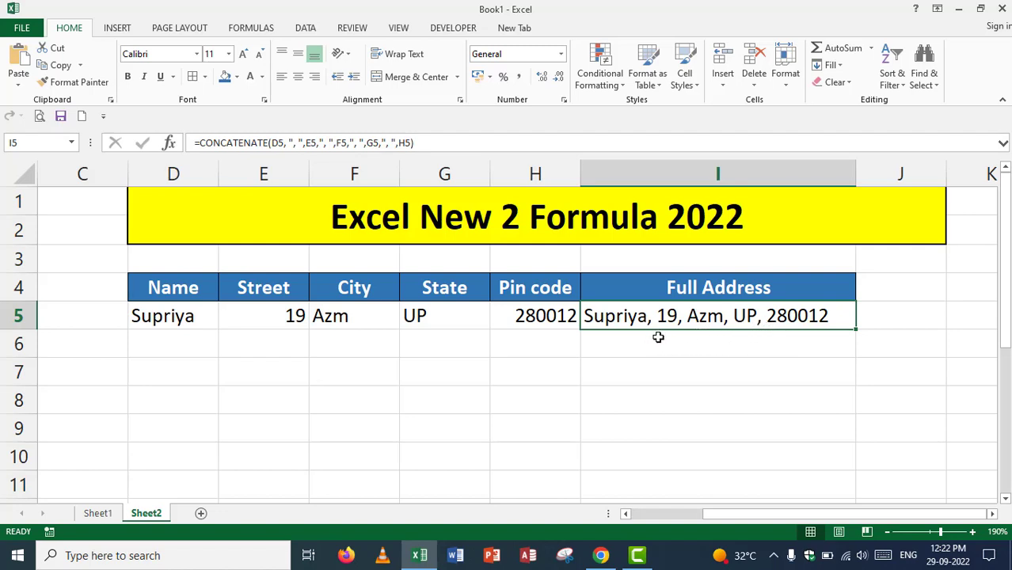
pyautogui.click(150, 345)
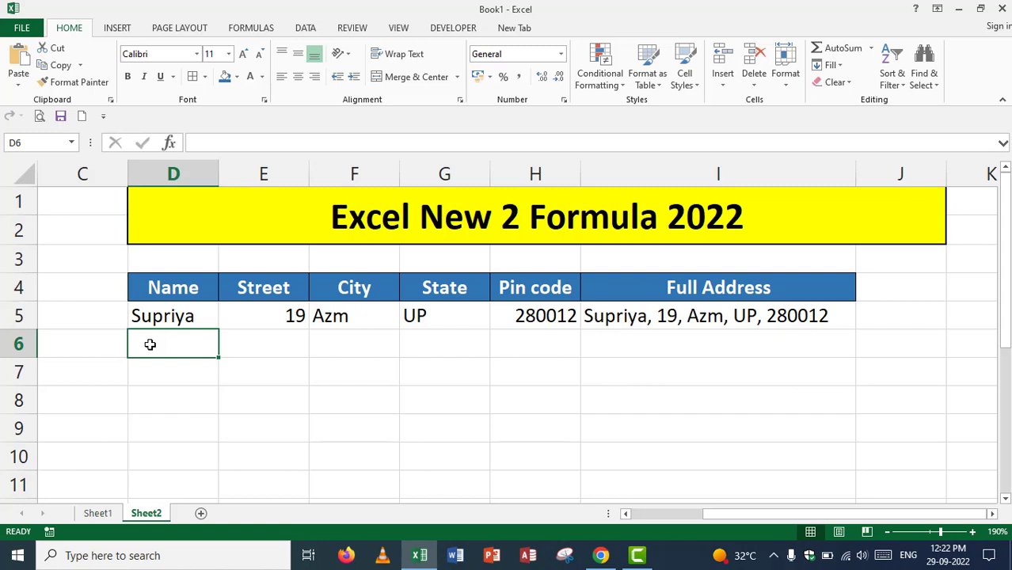
pyautogui.write('sHIVAM')
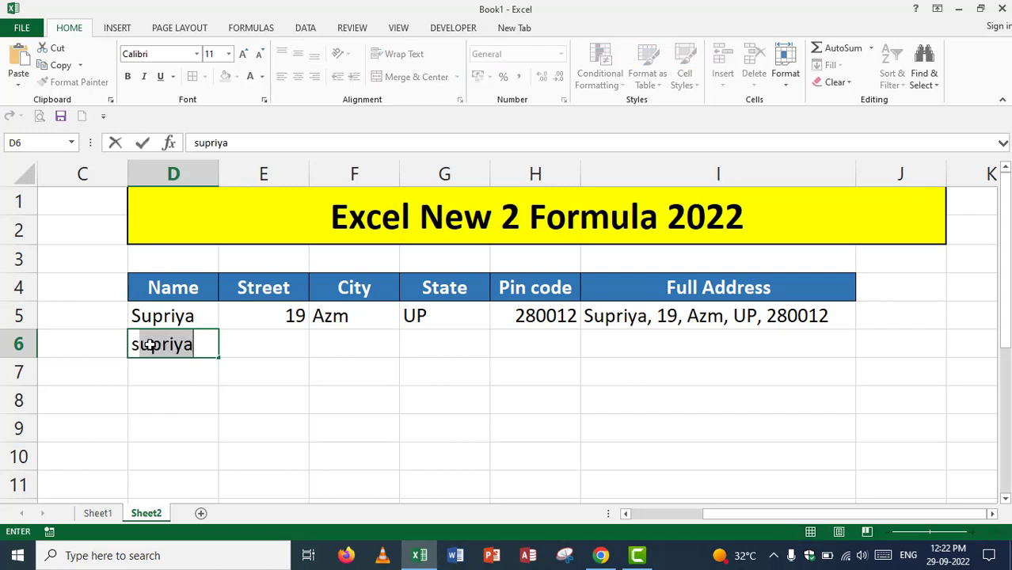
pyautogui.press('BackSpace')
pyautogui.press('BackSpace')
pyautogui.press('BackSpace')
pyautogui.press('BackSpace')
pyautogui.press('BackSpace')
pyautogui.press('BackSpace')
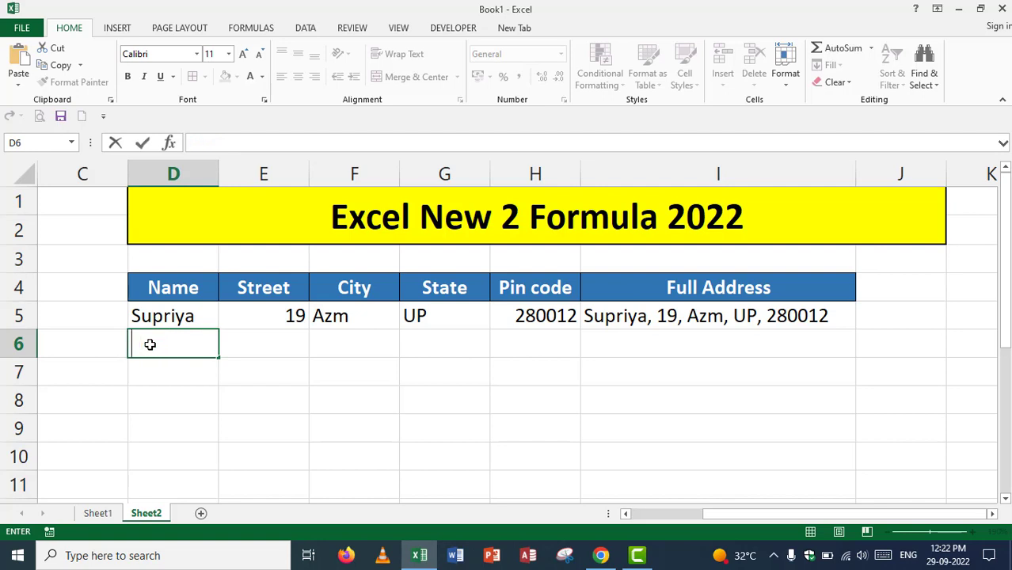
pyautogui.press('Tab')
pyautogui.write('sHIVAM')
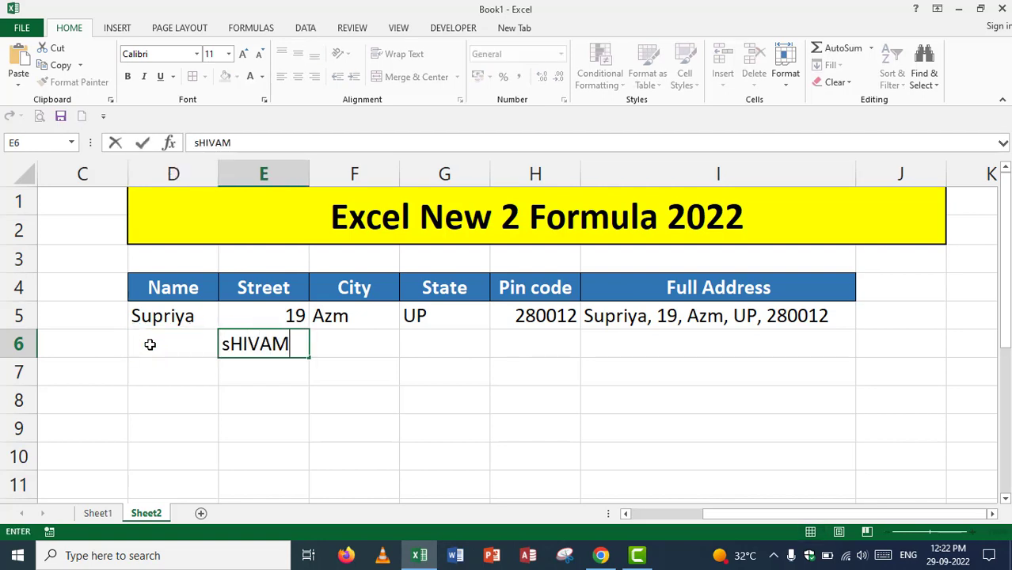
pyautogui.press('BackSpace')
pyautogui.press('BackSpace')
pyautogui.press('BackSpace')
pyautogui.press('BackSpace')
pyautogui.press('BackSpace')
pyautogui.press('BackSpace')
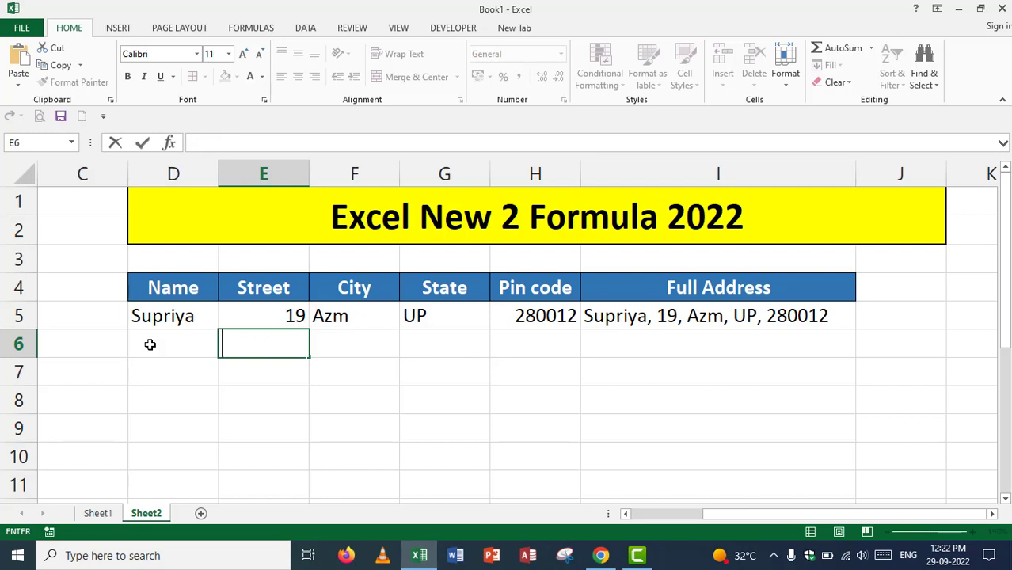
# Enter the second person's name in D6 and their street number in E6.
pyautogui.click(150, 344)
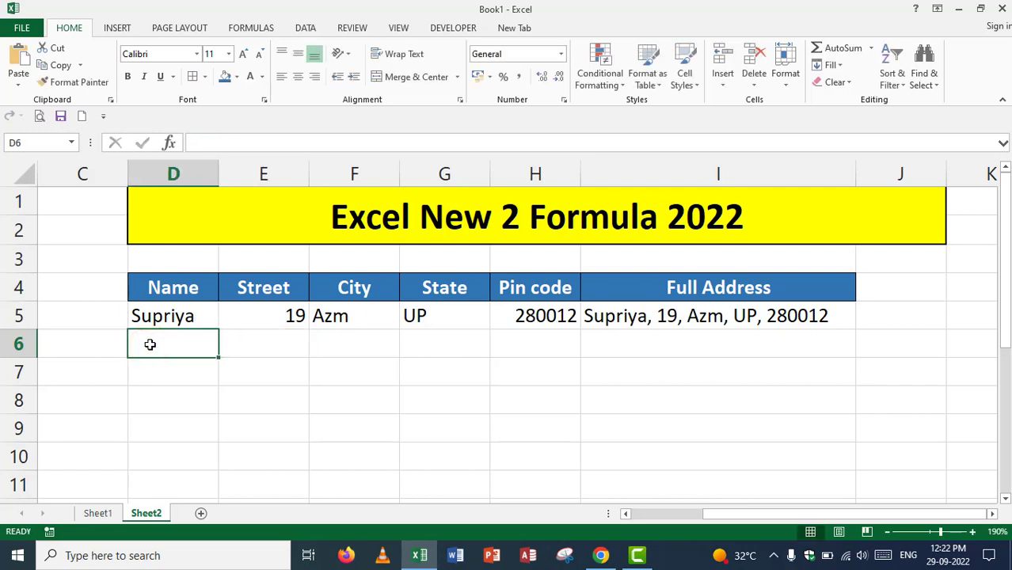
pyautogui.write('Shivam')
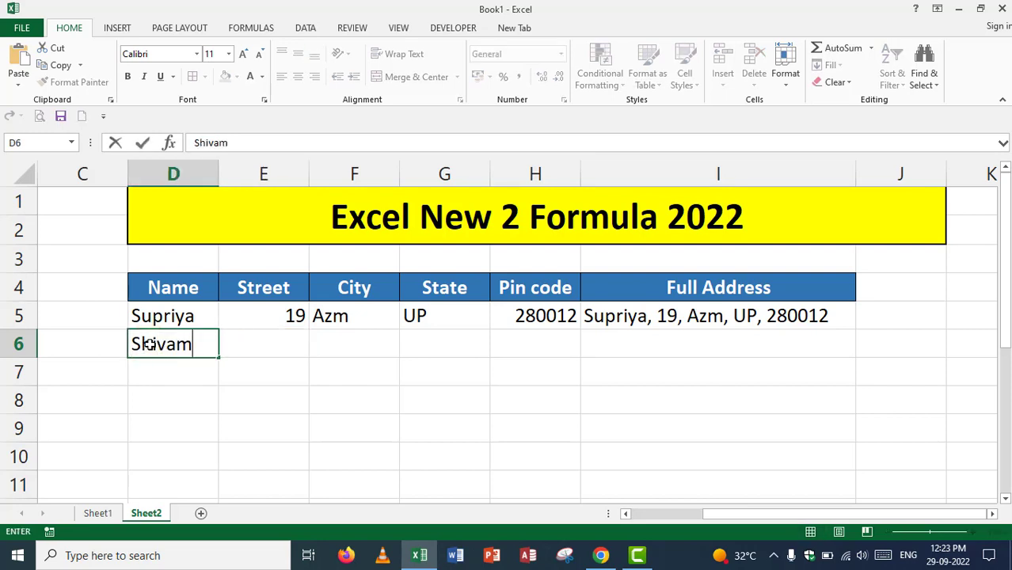
pyautogui.click(253, 355)
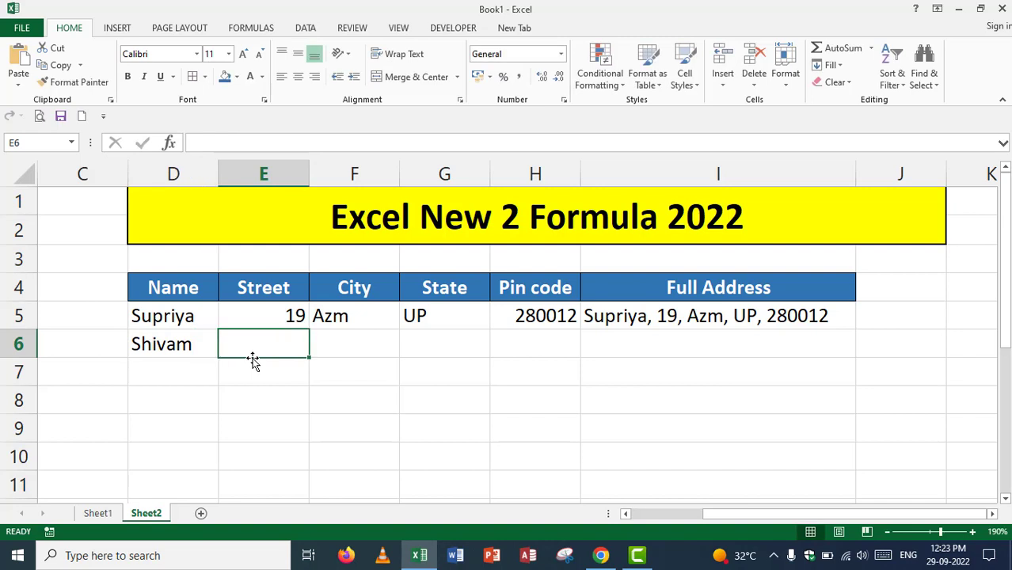
pyautogui.write('20')
pyautogui.press('Tab')
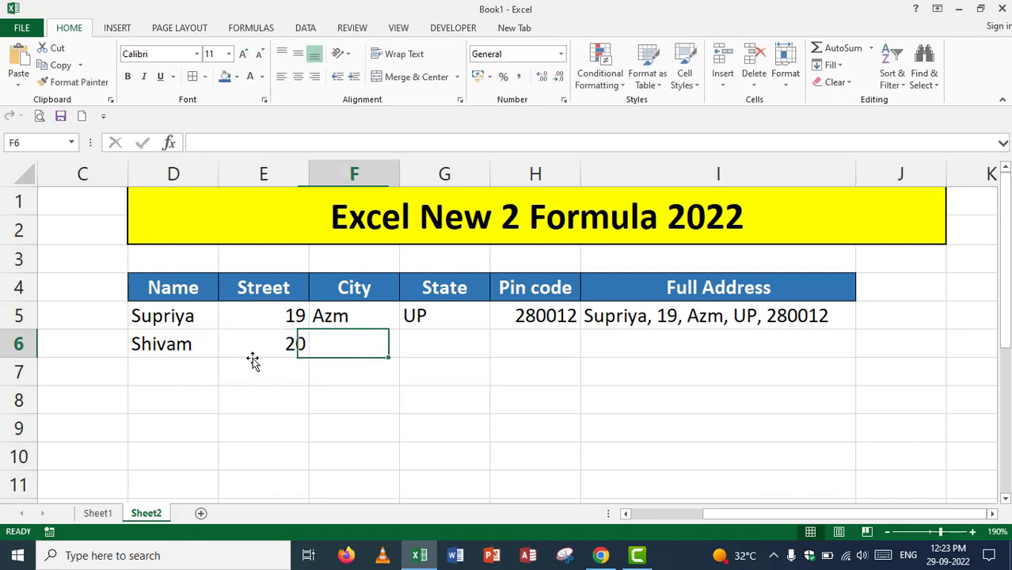
# Fill in the second person's city in F6, state in G6 and postal pin code in H6.
pyautogui.write('A')
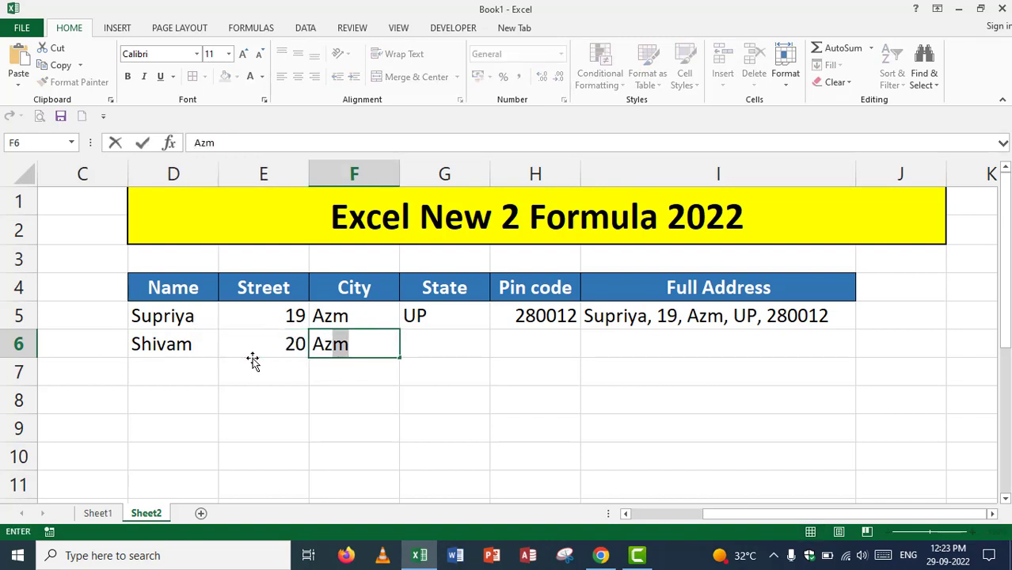
pyautogui.write('z,')
pyautogui.press('BackSpace')
pyautogui.write('m')
pyautogui.press('Tab')
pyautogui.write('UP')
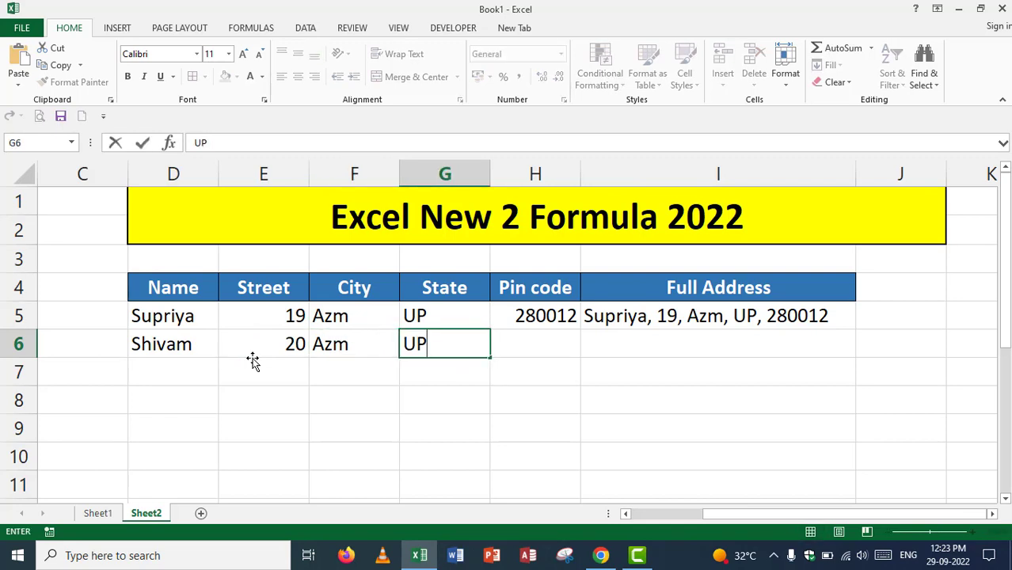
pyautogui.press('Tab')
pyautogui.write('600245')
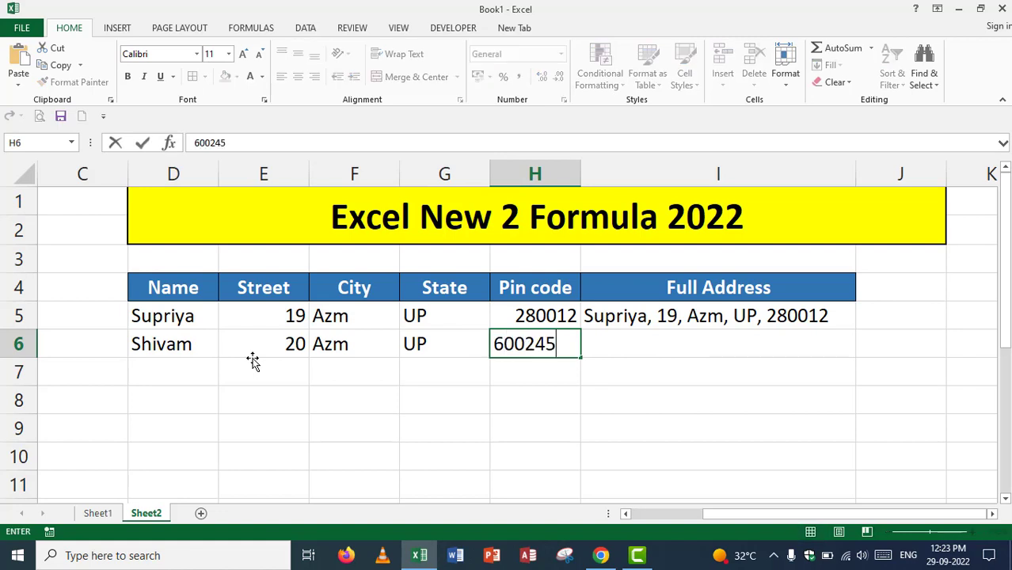
pyautogui.press('Tab')
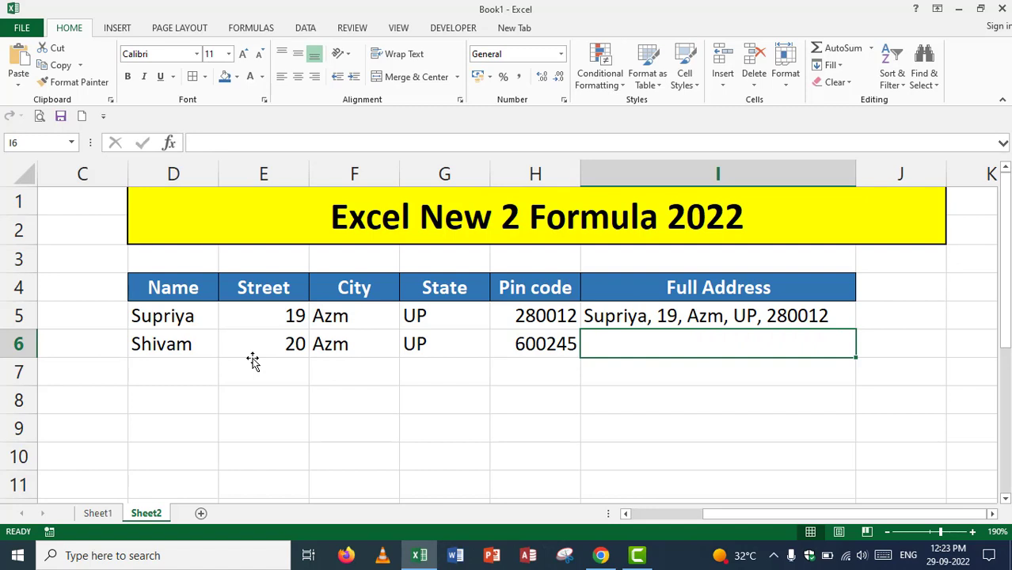
# Start a TEXTJOIN formula in I6 with "," as delimiter and TRUE as the ignore-empty argument.
pyautogui.write('=')
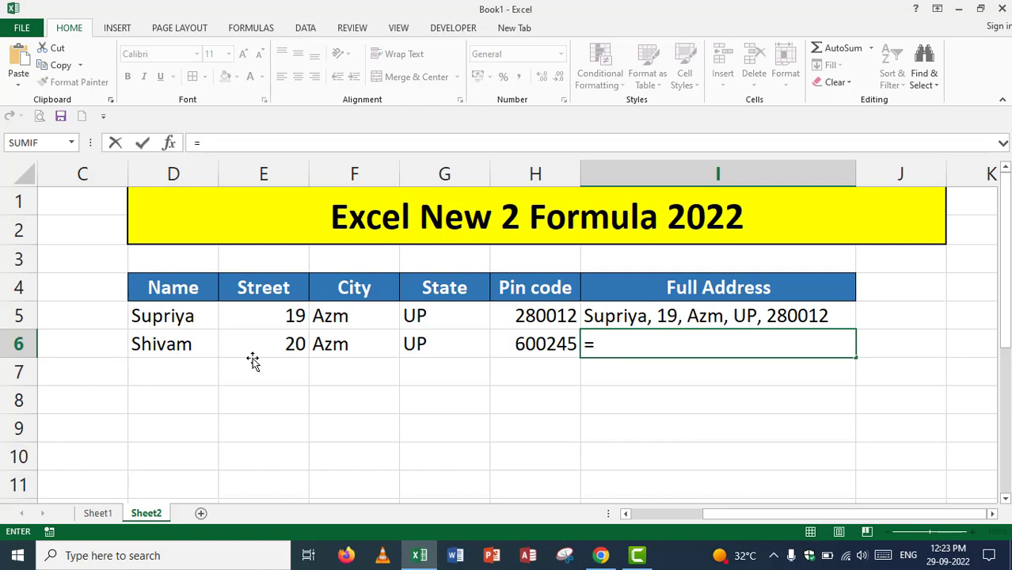
pyautogui.write('TEXTJOIN')
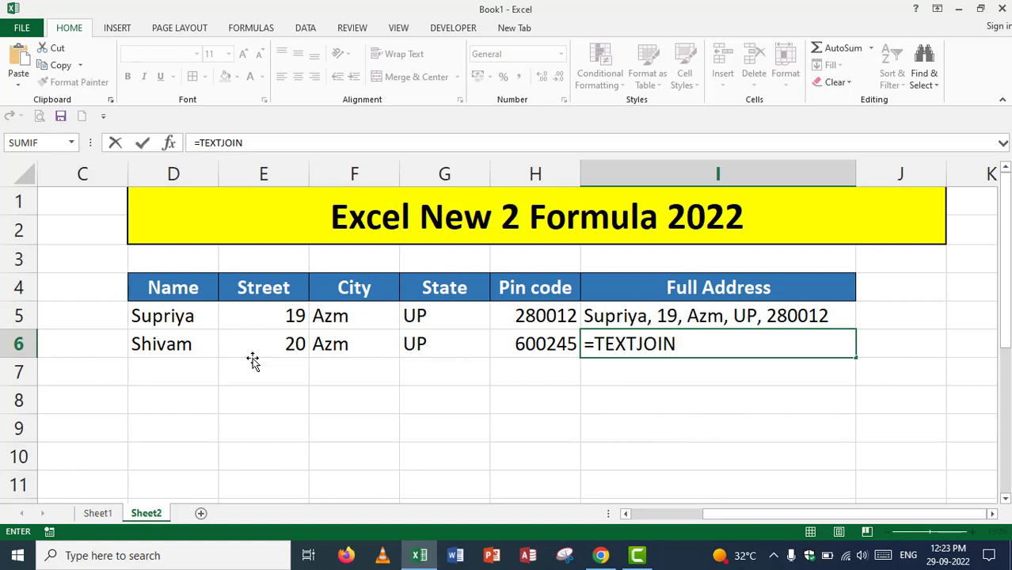
pyautogui.write('(",",')
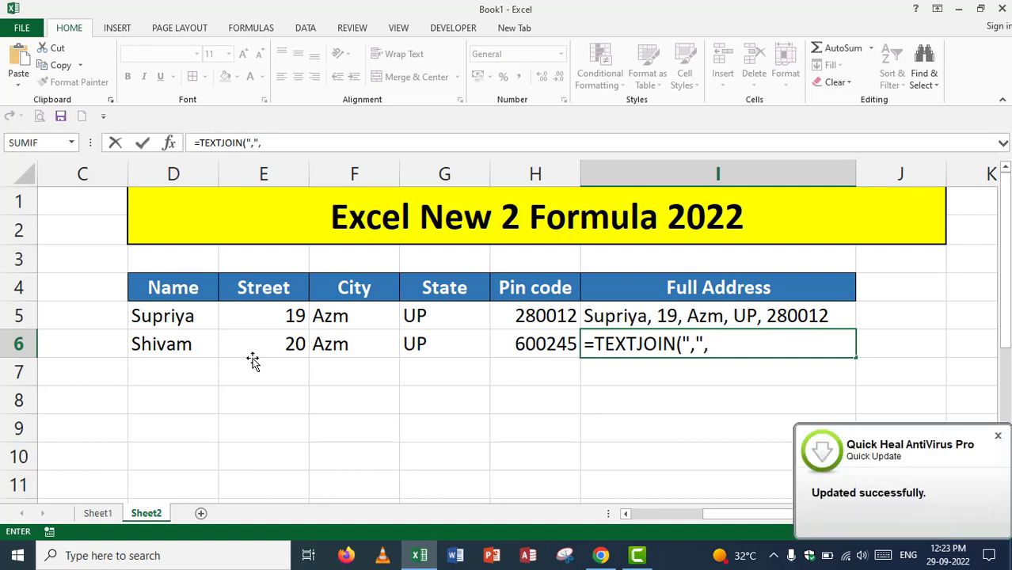
pyautogui.write(' TRUE')
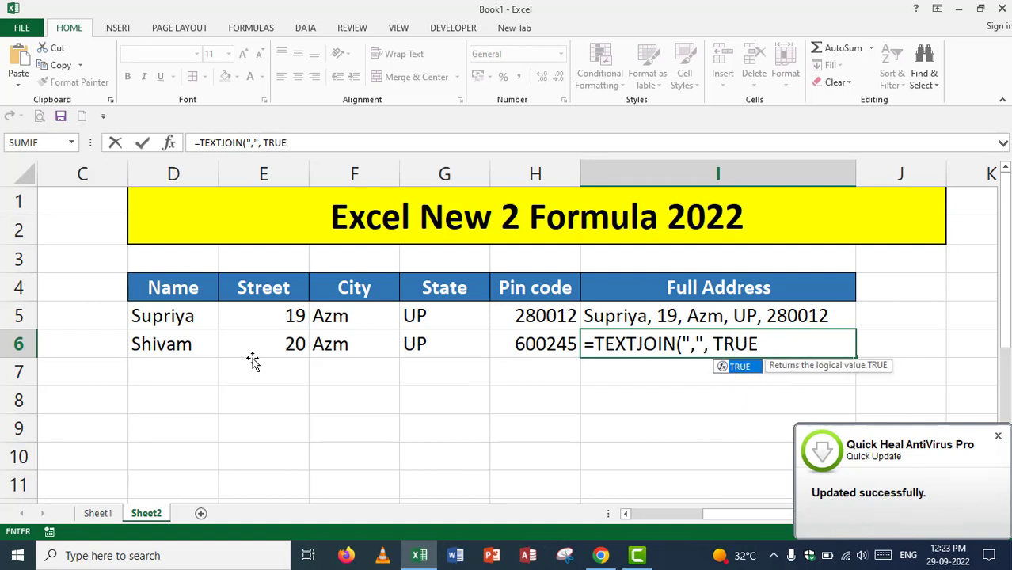
pyautogui.write(',')
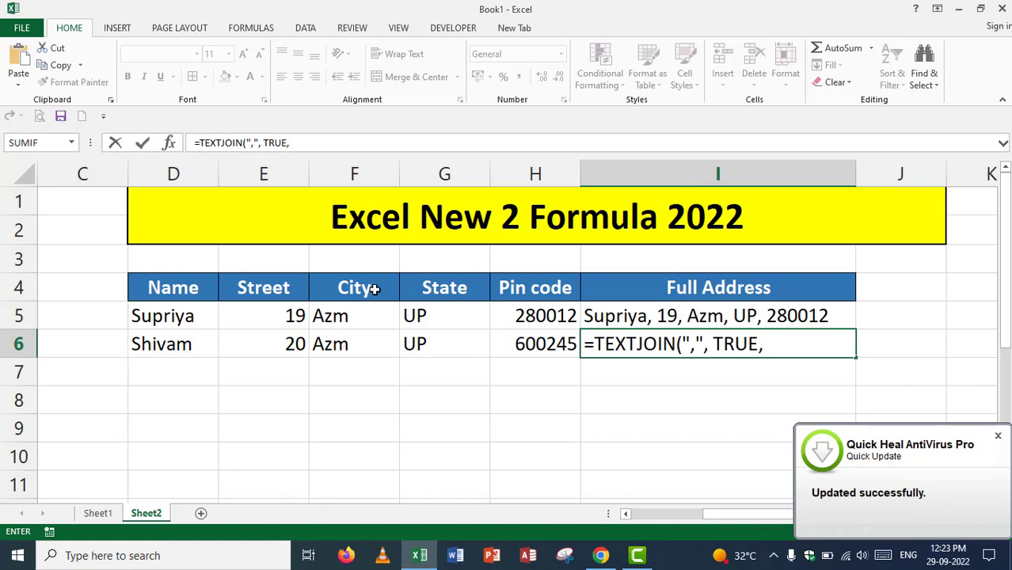
# Complete the TEXTJOIN formula in I6 with the range D6:H6 and check its result.
pyautogui.moveTo(147, 349); pyautogui.dragTo(532, 345)
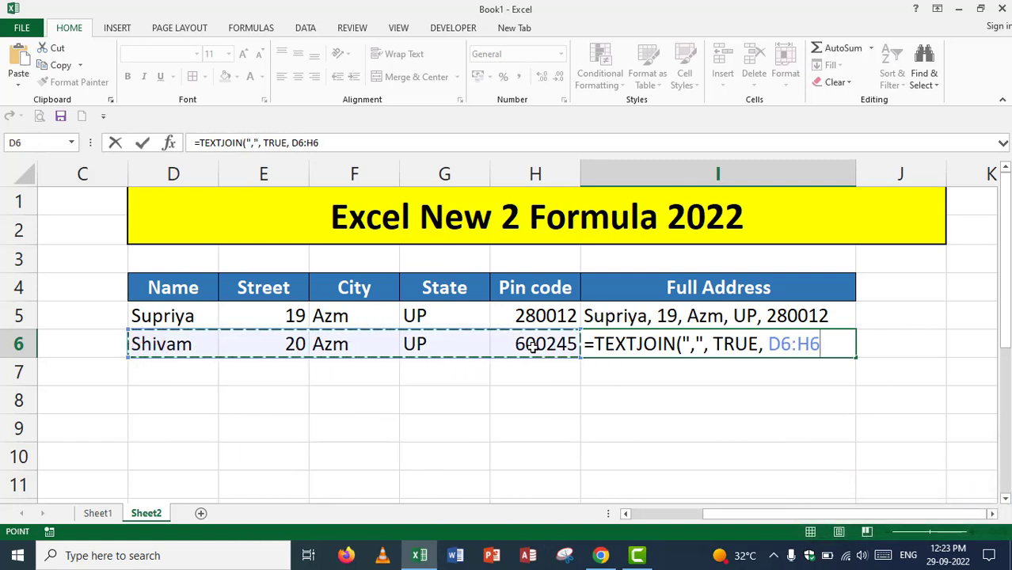
pyautogui.write(')')
pyautogui.hotkey('ctrl', 'Return')
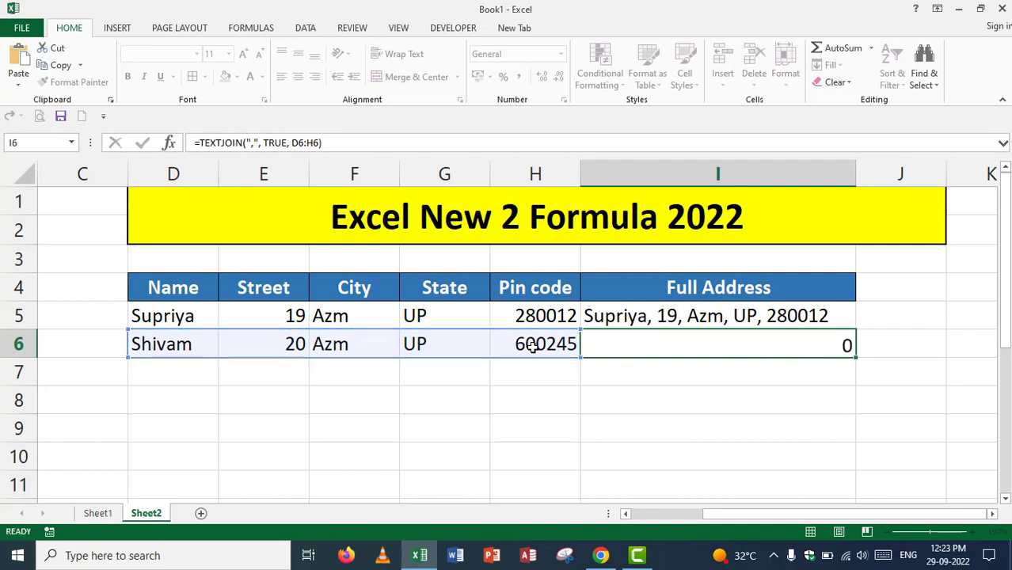
pyautogui.press('Return')
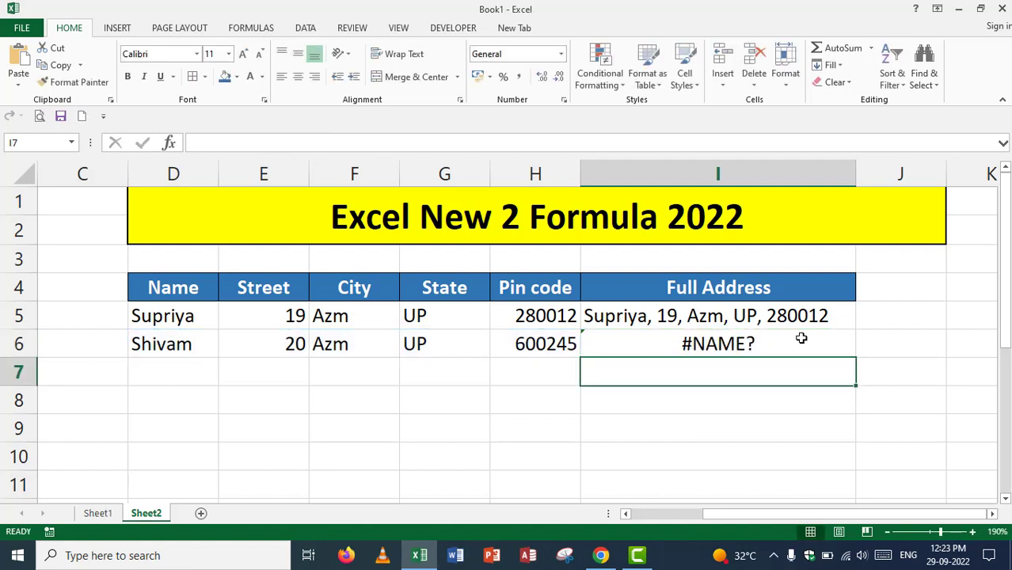
pyautogui.click(763, 344)
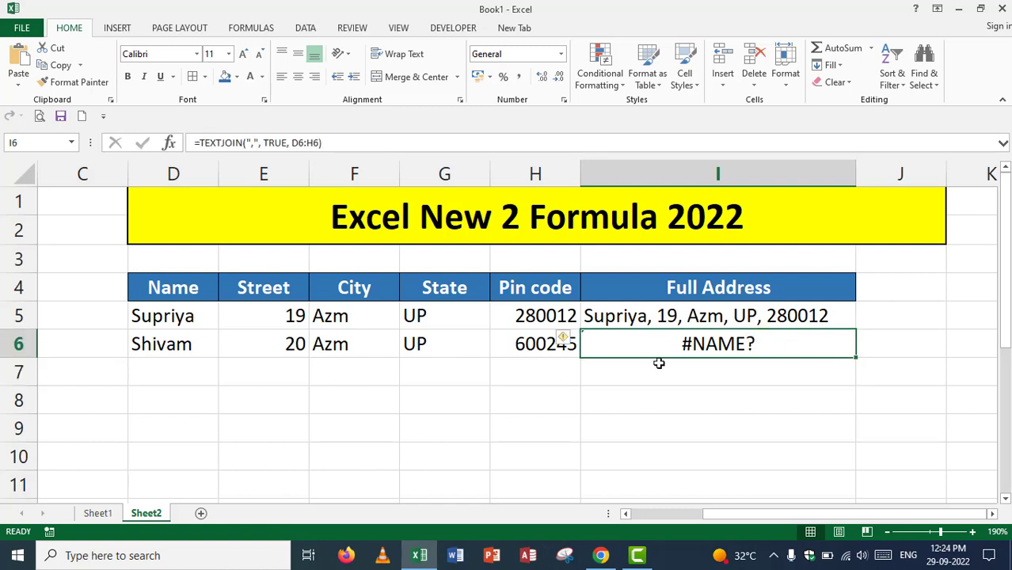
pyautogui.click(718, 375)
pyautogui.click(703, 346)
# Switch to Chrome and open the existing untitled Google Sheets spreadsheet from the docs.google.com address suggestion.
pyautogui.click(602, 556)
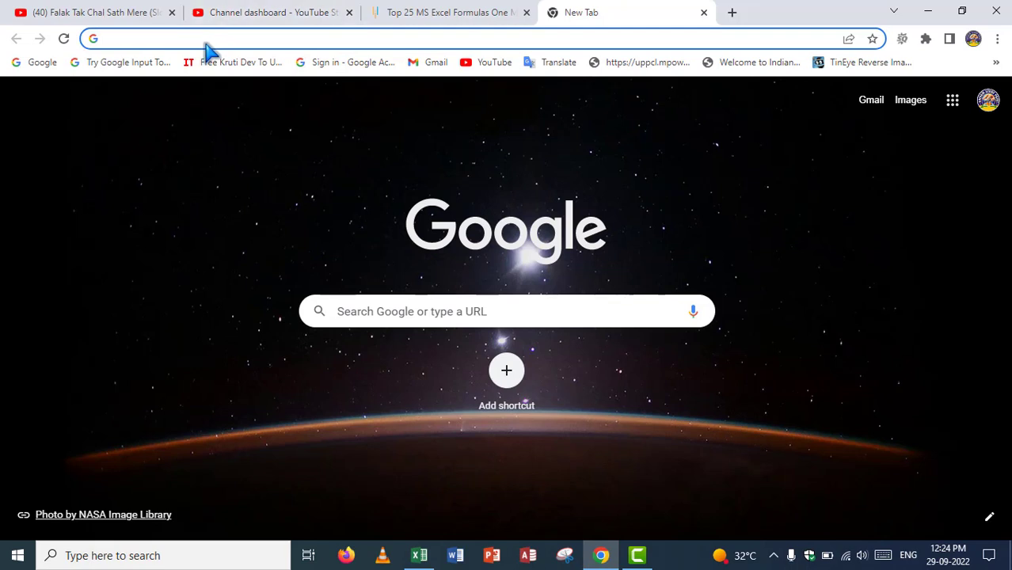
pyautogui.write('DOC')
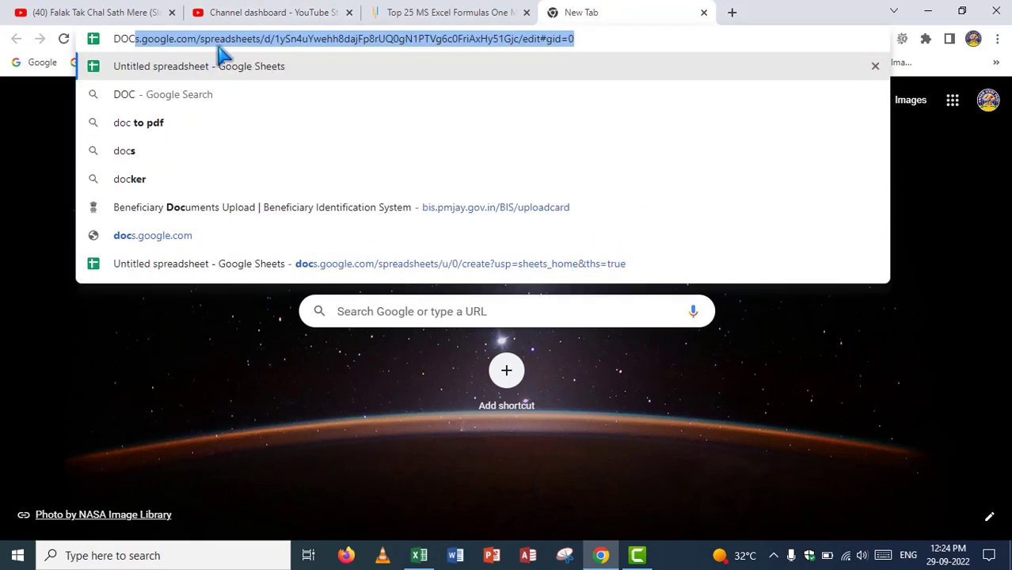
pyautogui.click(259, 41)
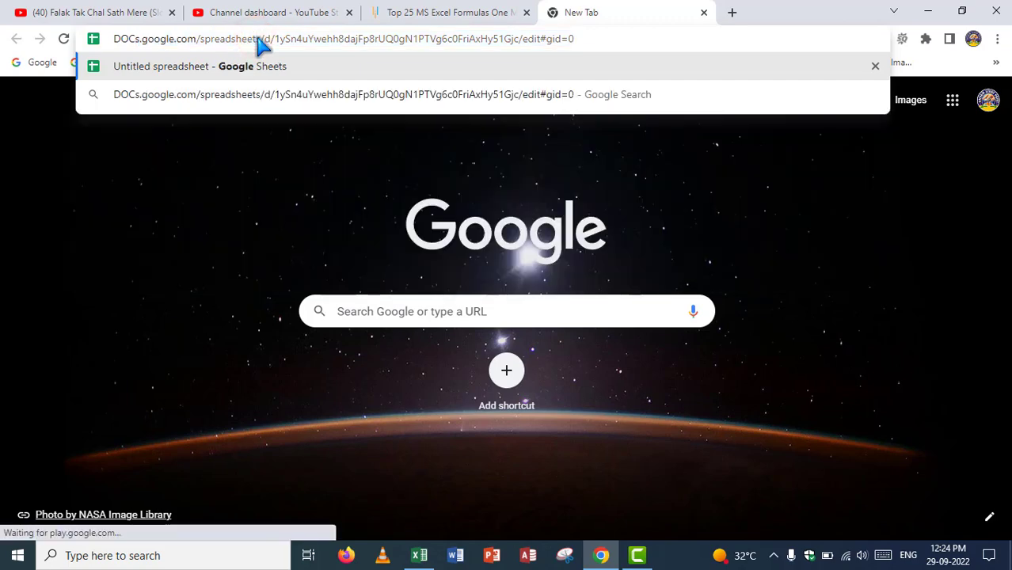
pyautogui.press('Return')
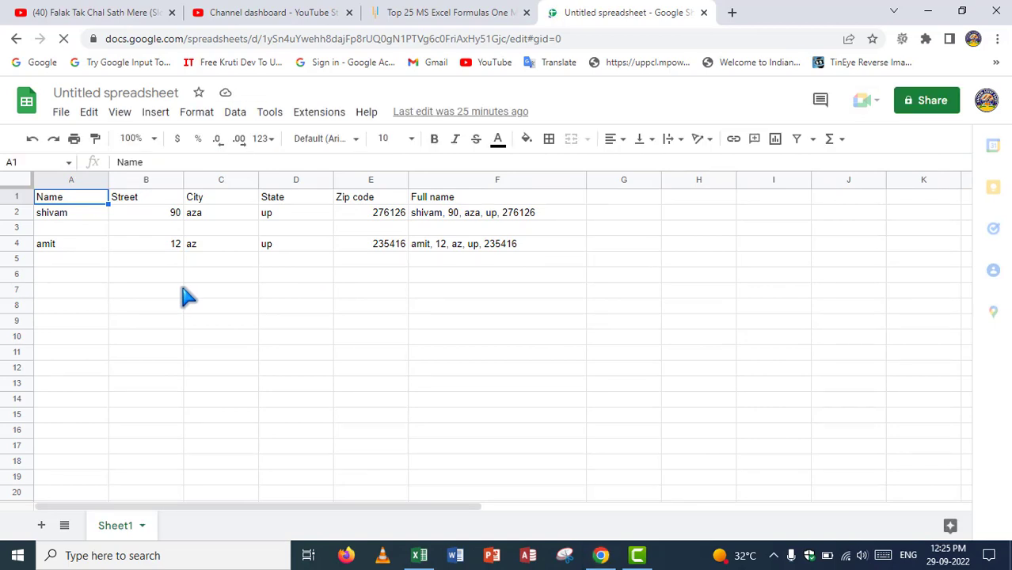
# Clear the old address entries and joined results in A2:F4 below the header row.
pyautogui.click(149, 139)
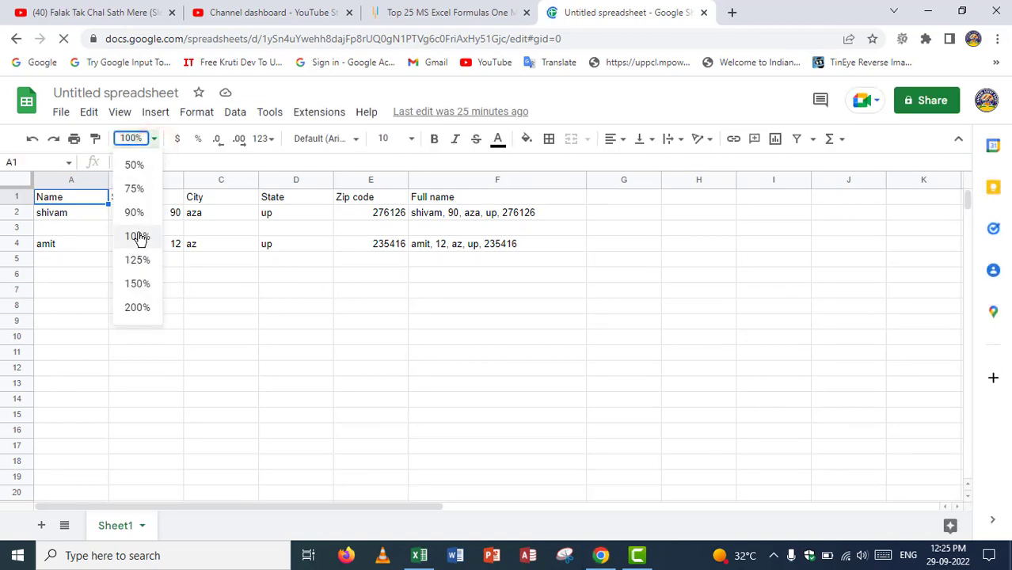
pyautogui.click(137, 307)
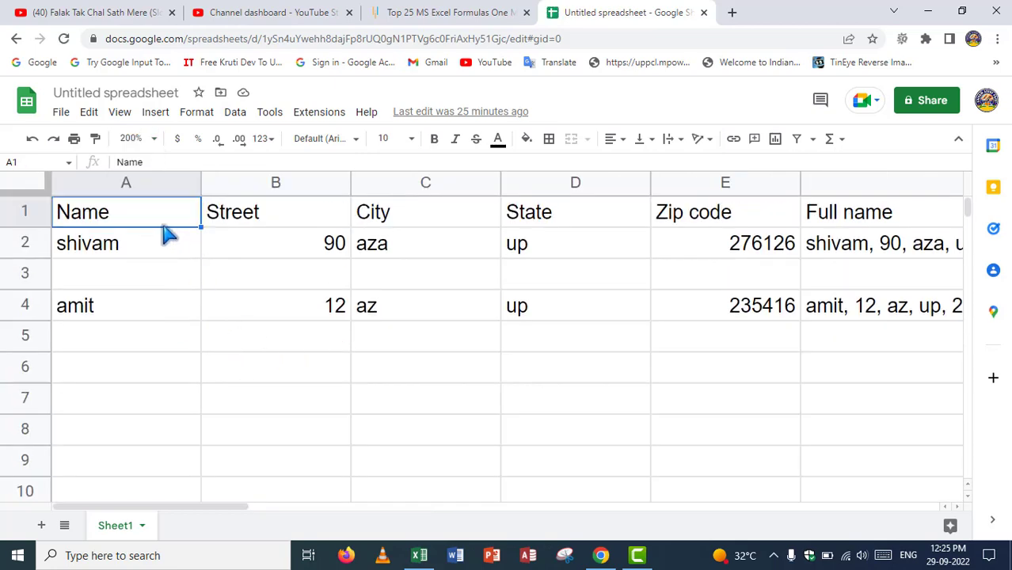
pyautogui.moveTo(113, 242); pyautogui.dragTo(905, 309)
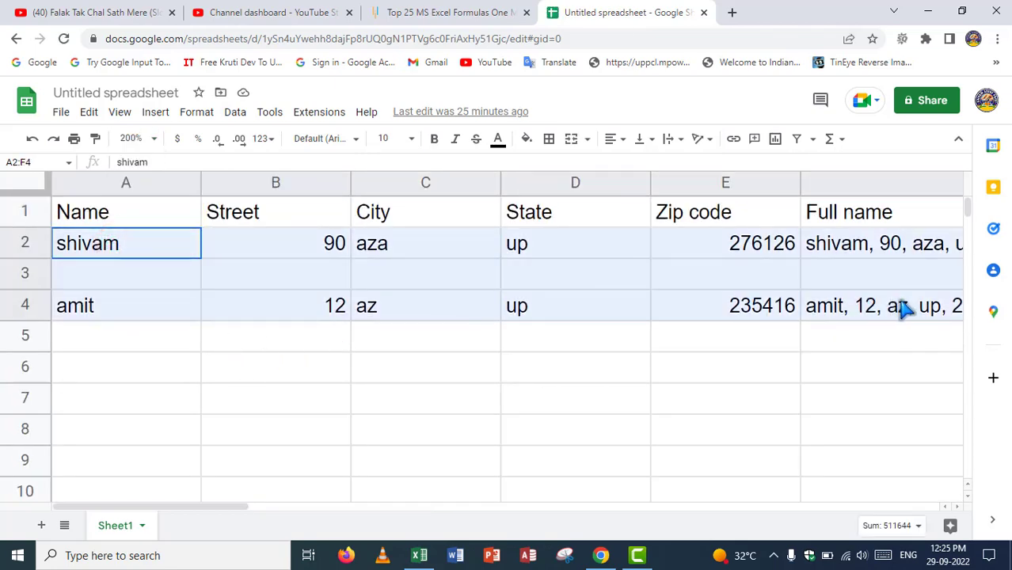
pyautogui.press('Delete')
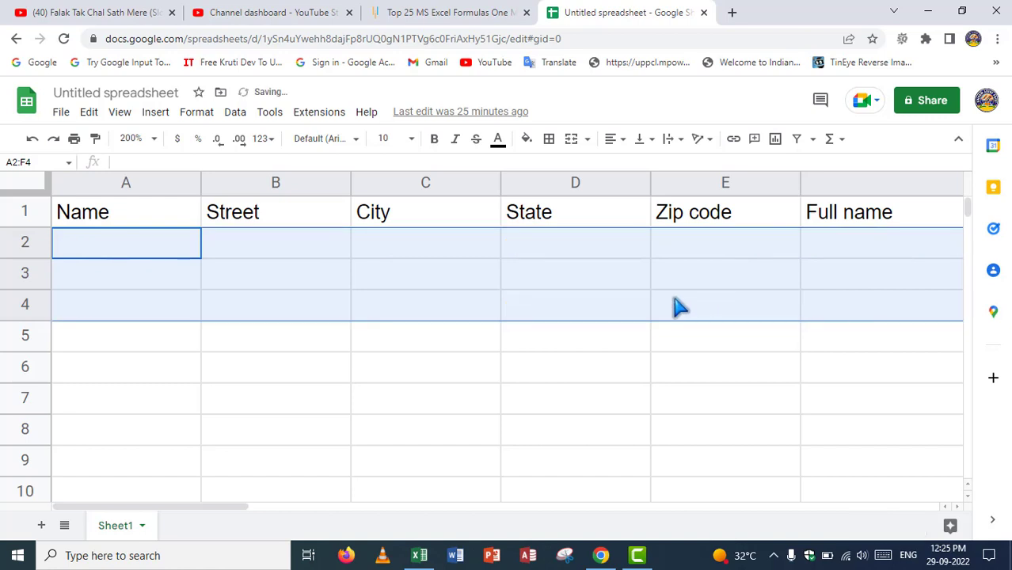
pyautogui.click(634, 268)
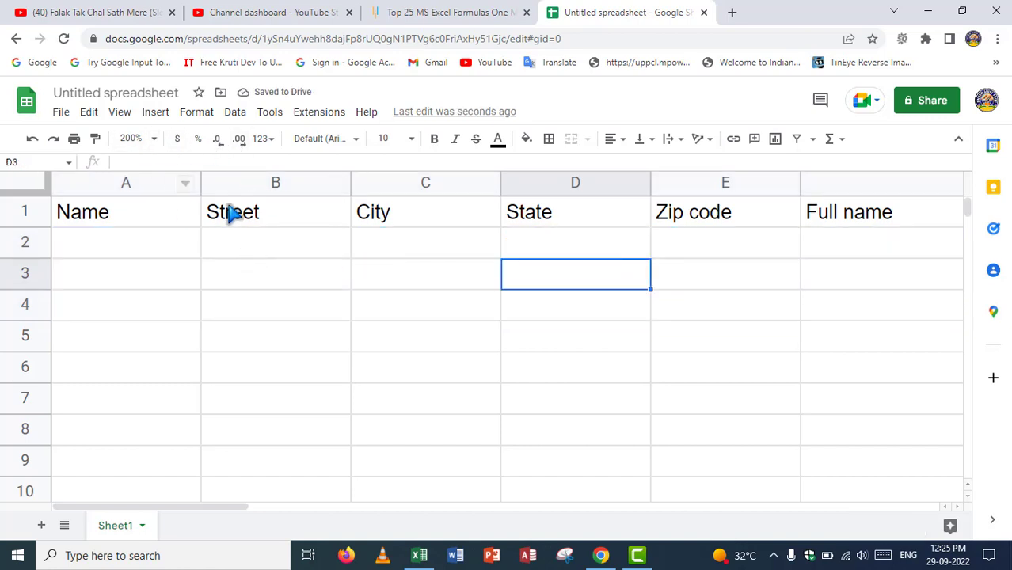
# Enter the person's name in A2 and their street number in B2.
pyautogui.click(154, 139)
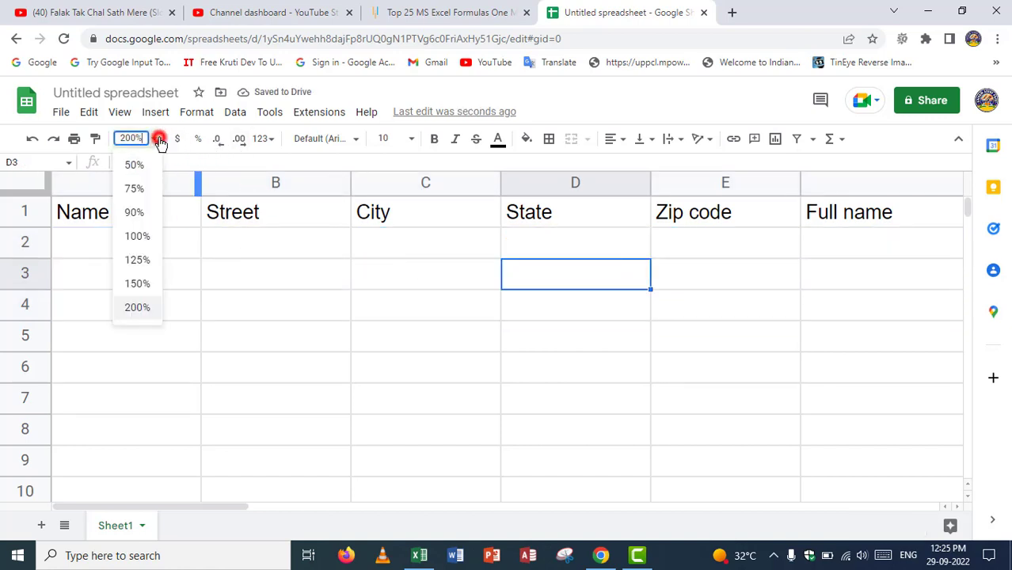
pyautogui.click(133, 285)
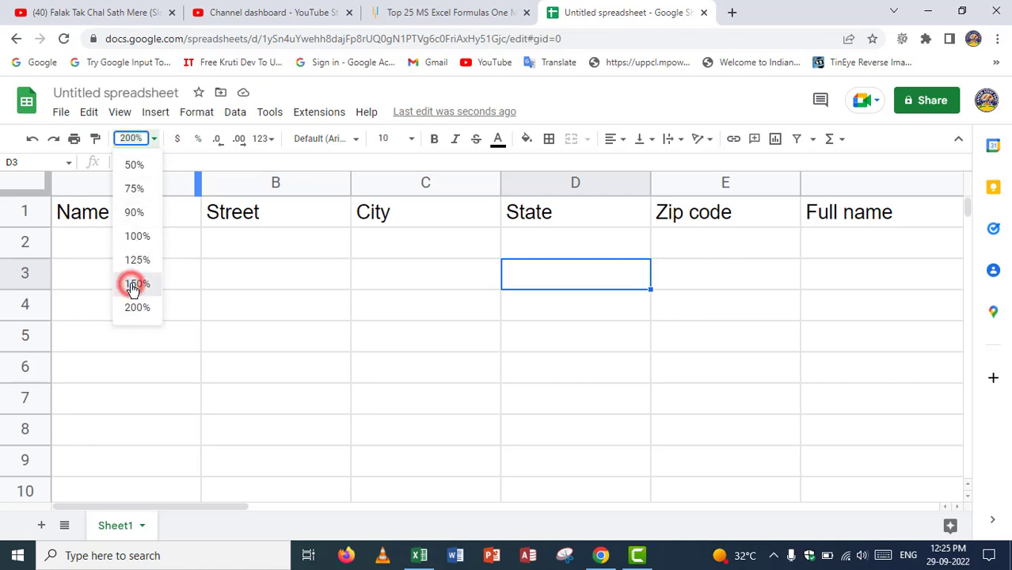
pyautogui.click(81, 242)
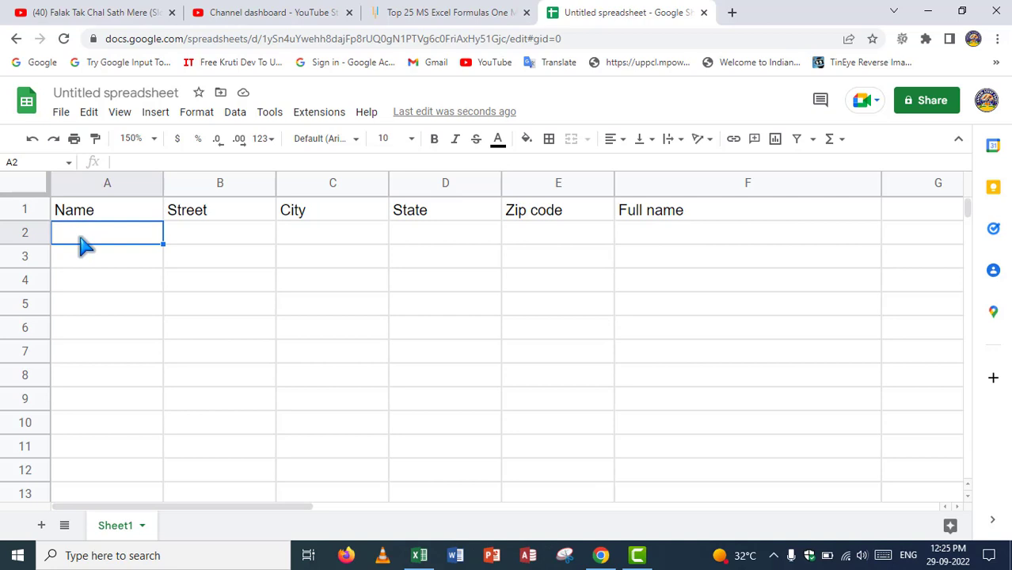
pyautogui.write('SHIVAM')
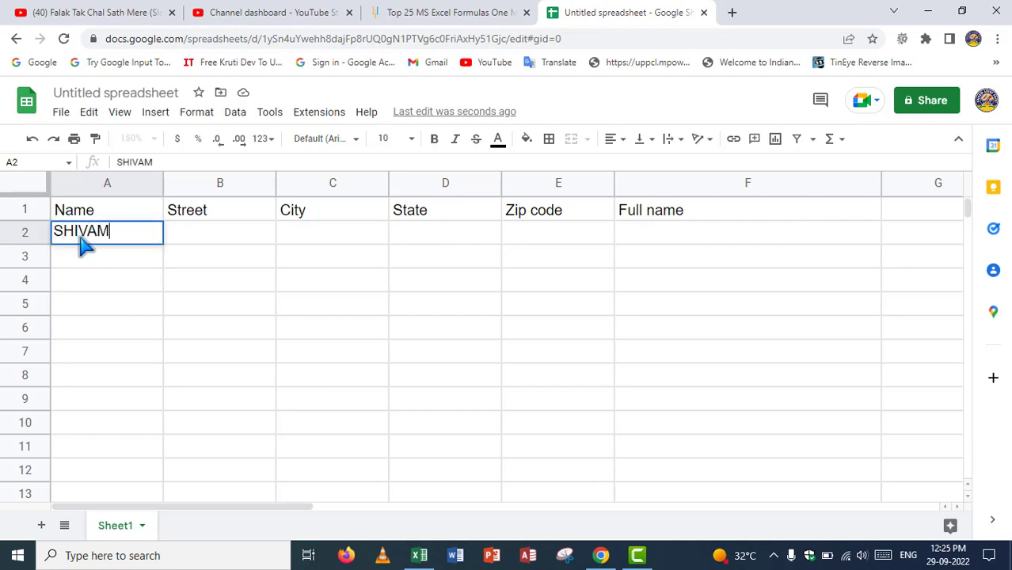
pyautogui.press('Tab')
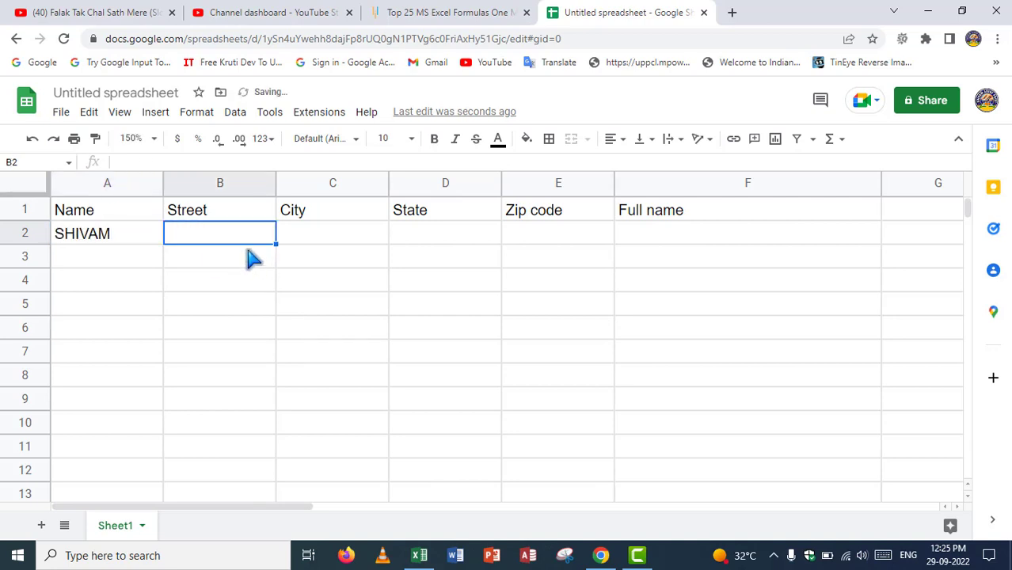
pyautogui.write('1')
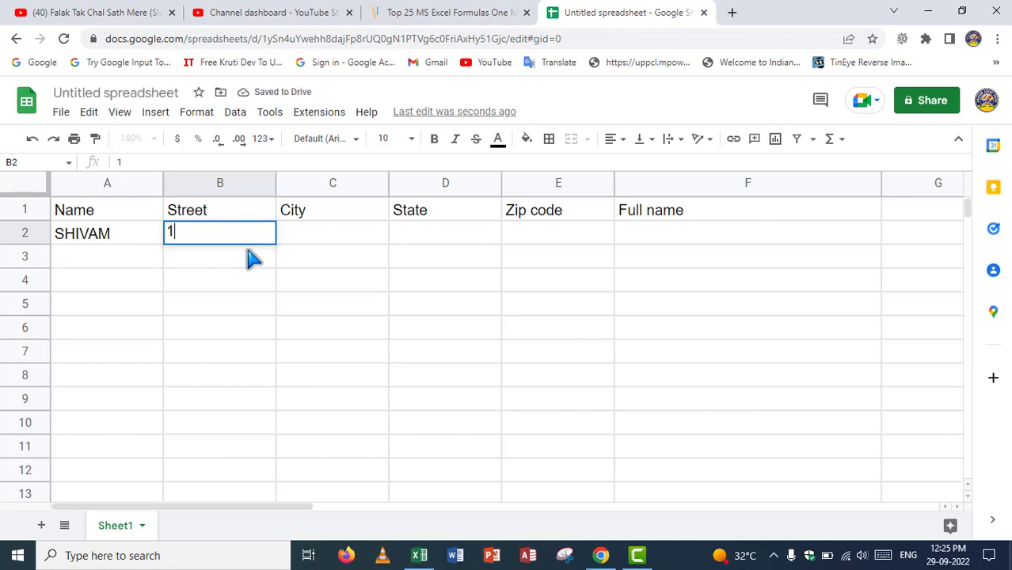
pyautogui.write('2')
# Fill in the person's city in C2, state in D2 and postal zip code in E2.
pyautogui.click(361, 240)
pyautogui.write('AZA')
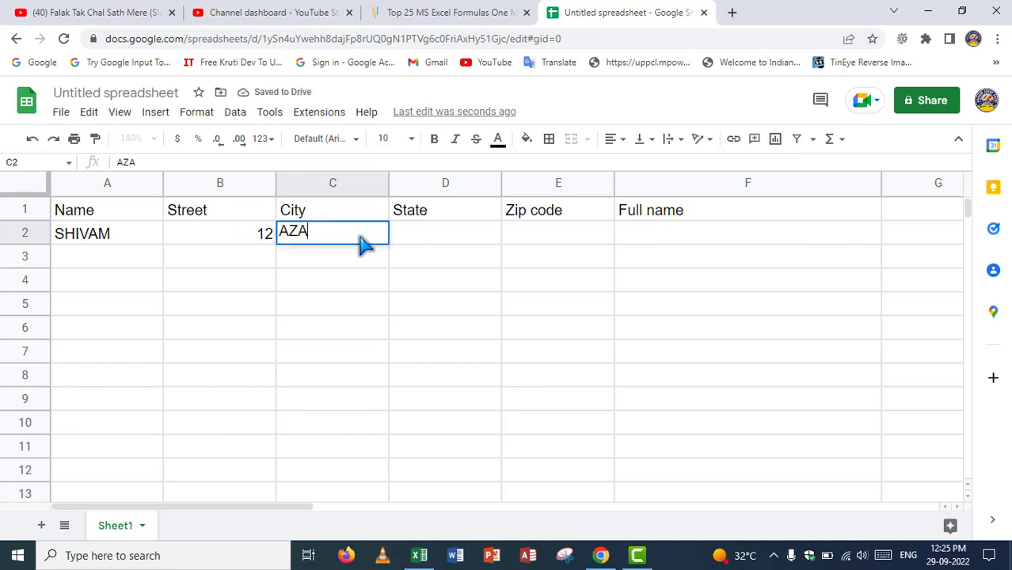
pyautogui.press('BackSpace')
pyautogui.write('M')
pyautogui.press('Tab')
pyautogui.write('UP')
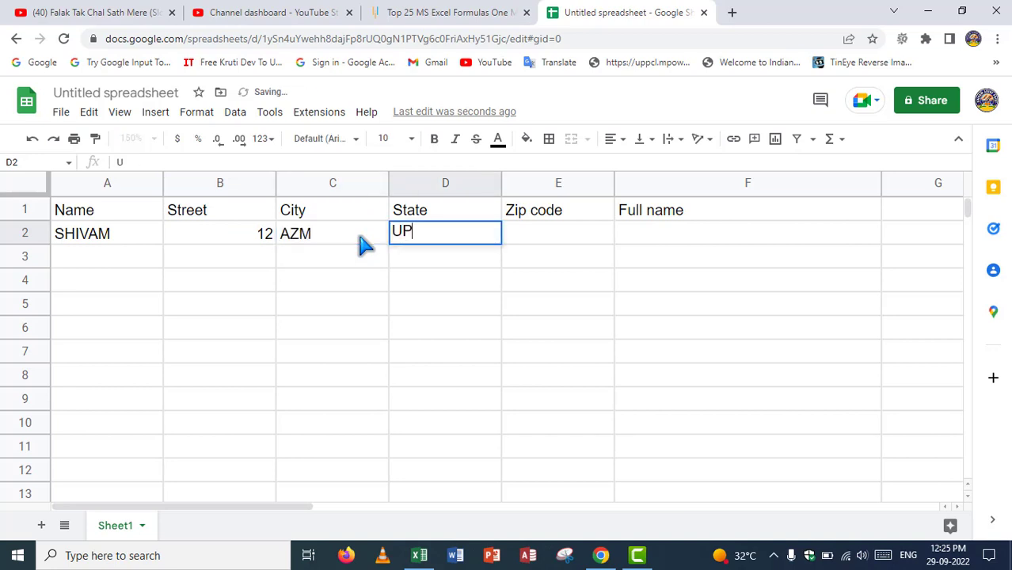
pyautogui.press('Tab')
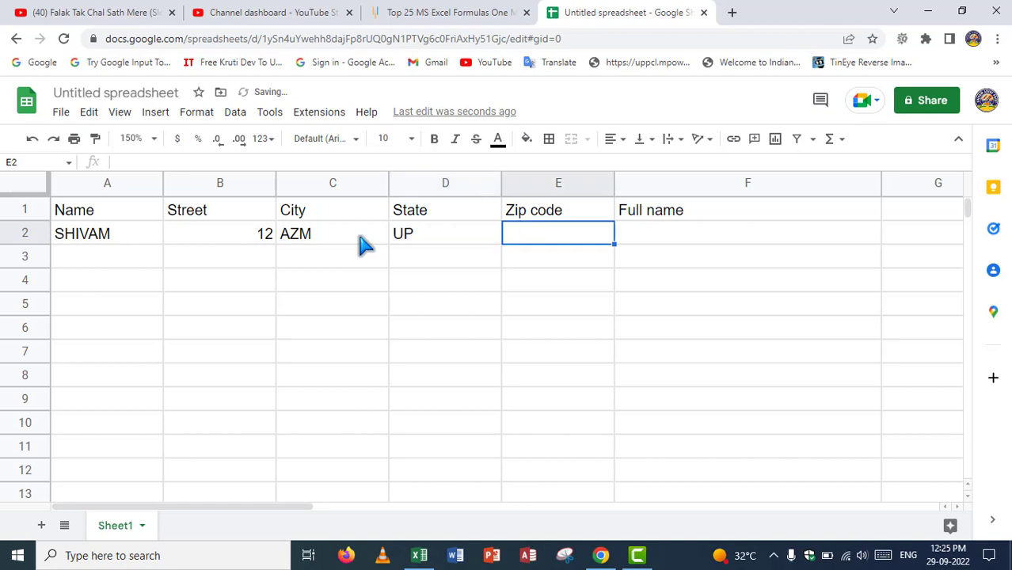
pyautogui.write('600125')
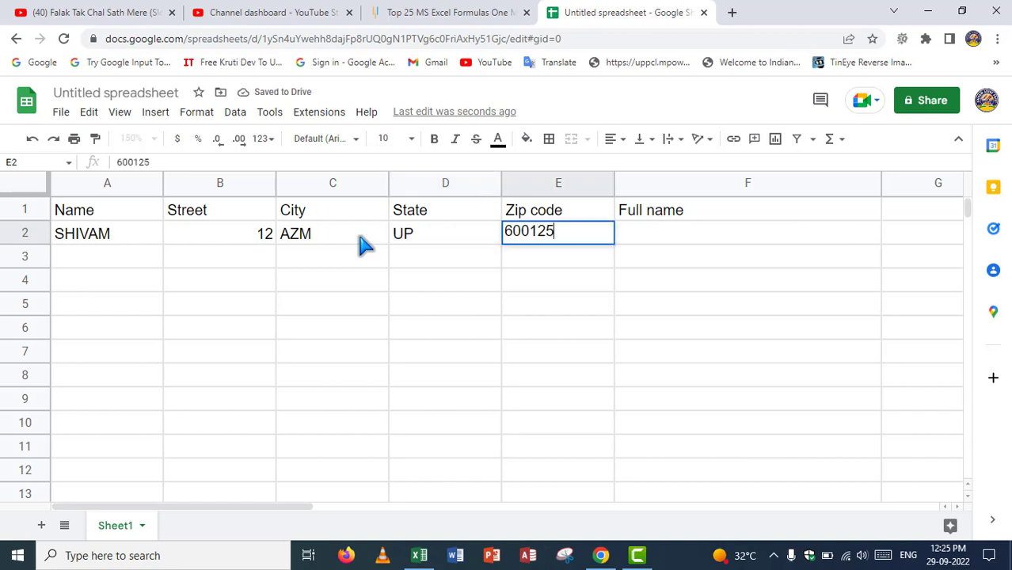
pyautogui.press('Tab')
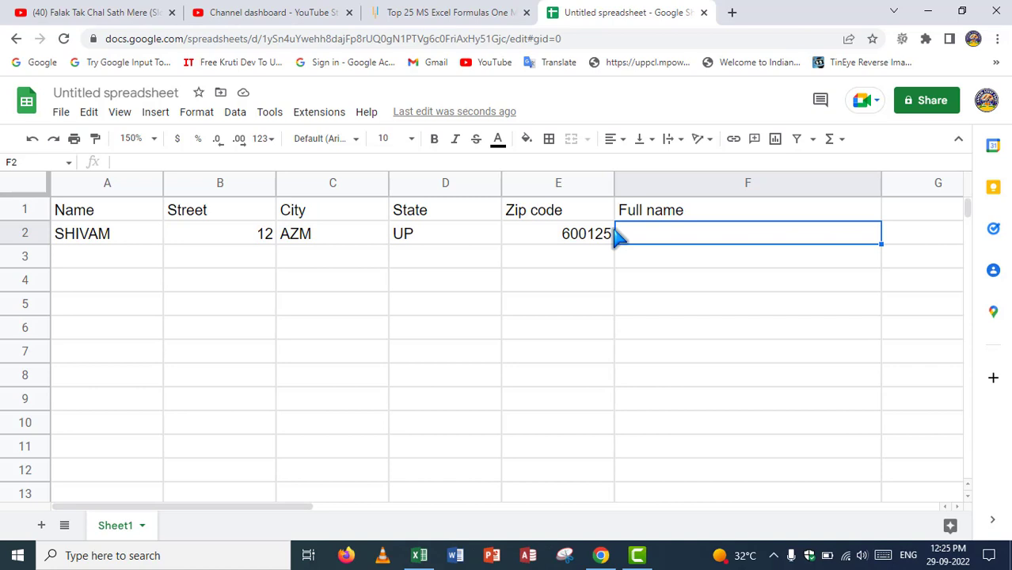
# Enter the formula =TEXTJOIN(",", TRUE,A2:E2) in F2 to join the row's address fields.
pyautogui.write('=')
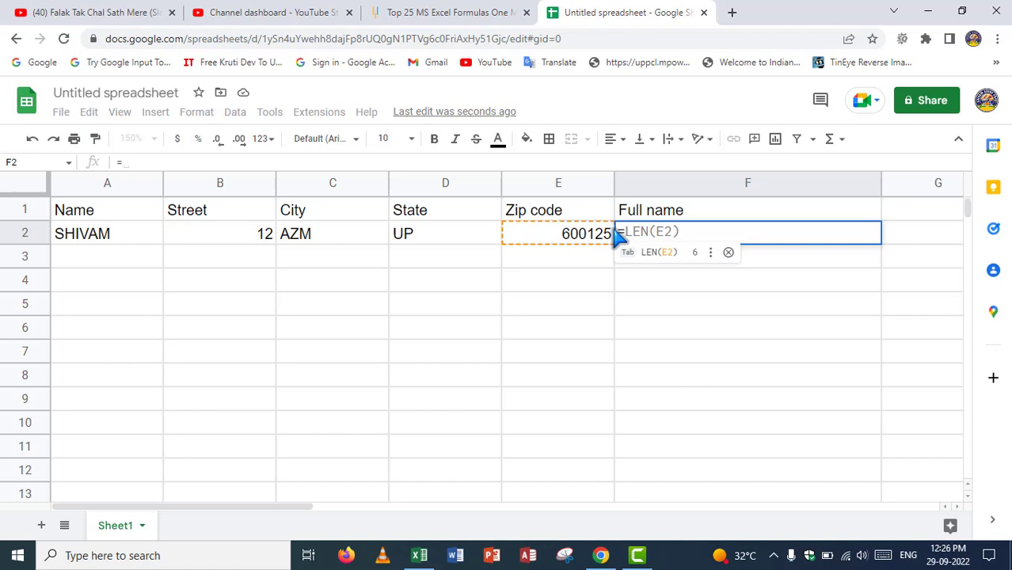
pyautogui.write('TEXTJOIN')
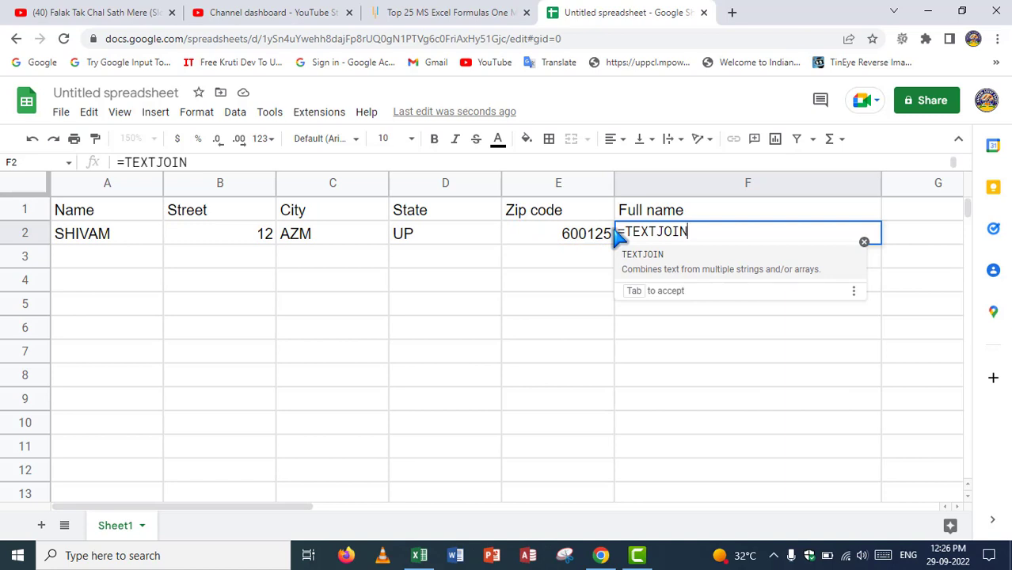
pyautogui.write('(')
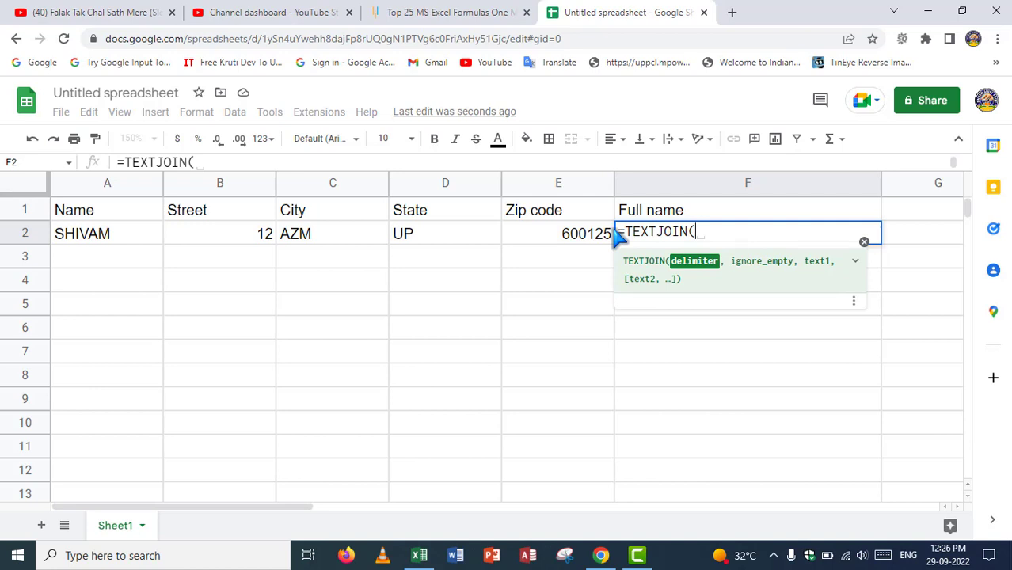
pyautogui.write('"')
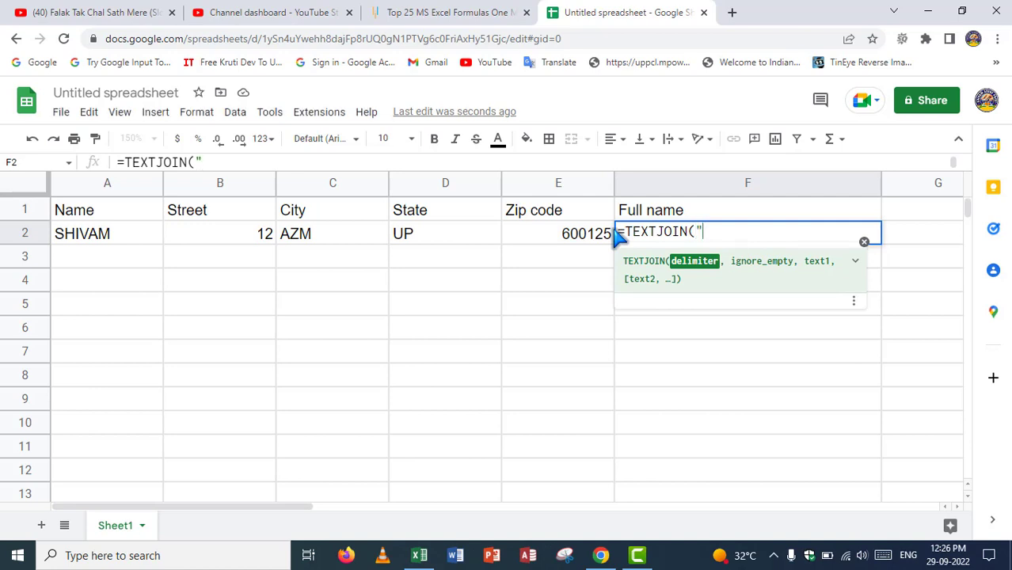
pyautogui.write(',",')
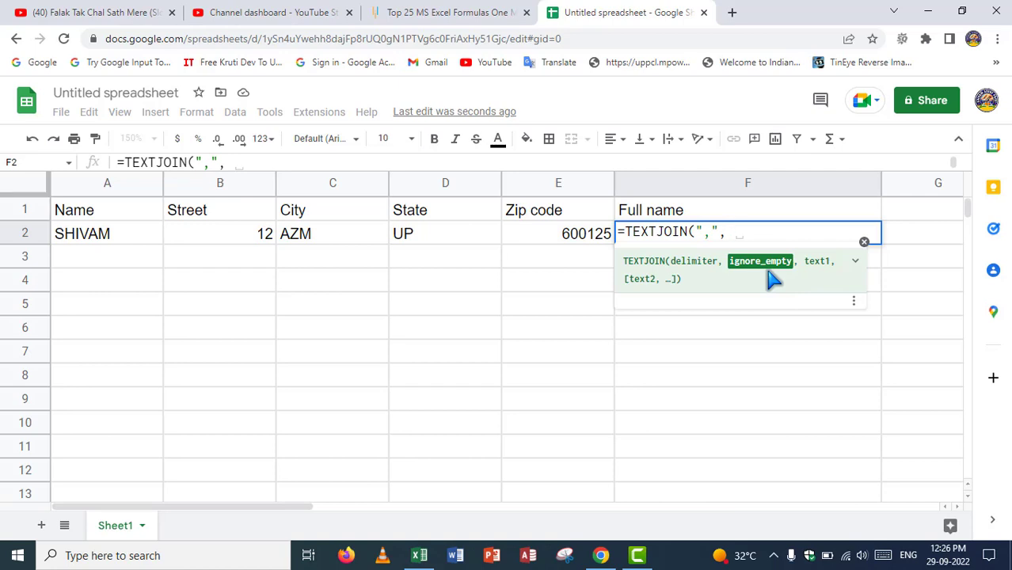
pyautogui.write('TRUE')
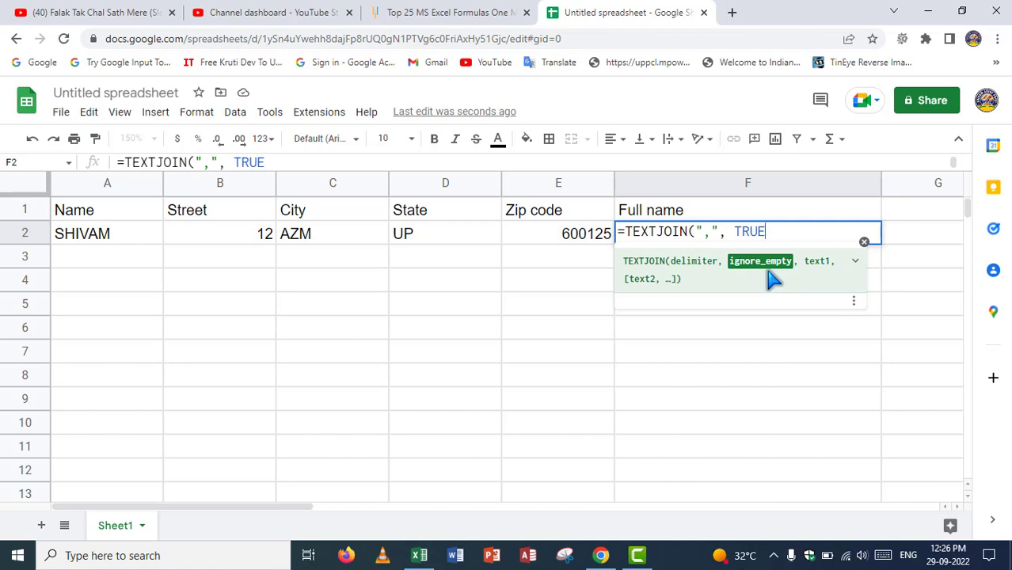
pyautogui.write(',')
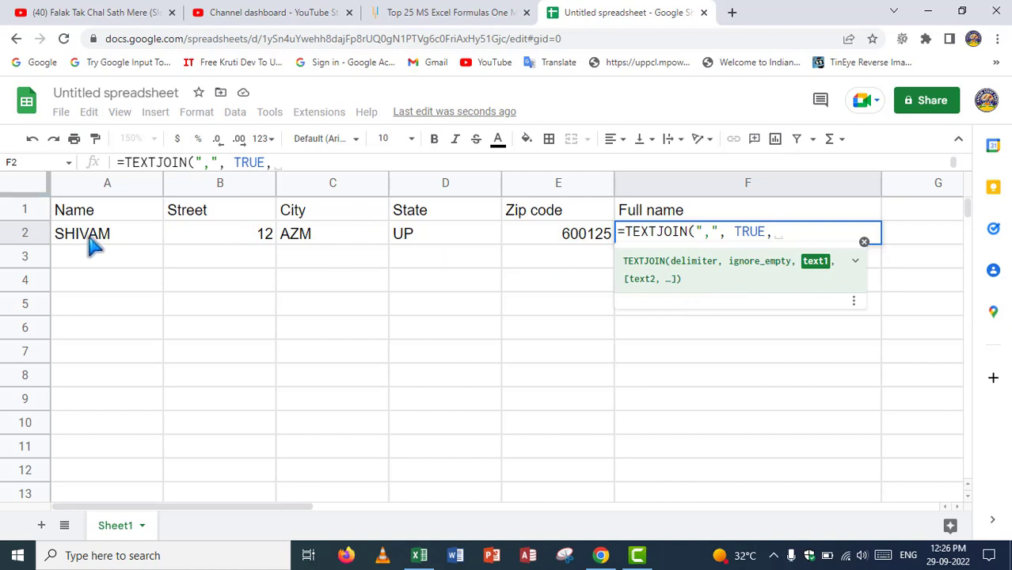
pyautogui.moveTo(90, 246); pyautogui.dragTo(561, 244)
pyautogui.write(')')
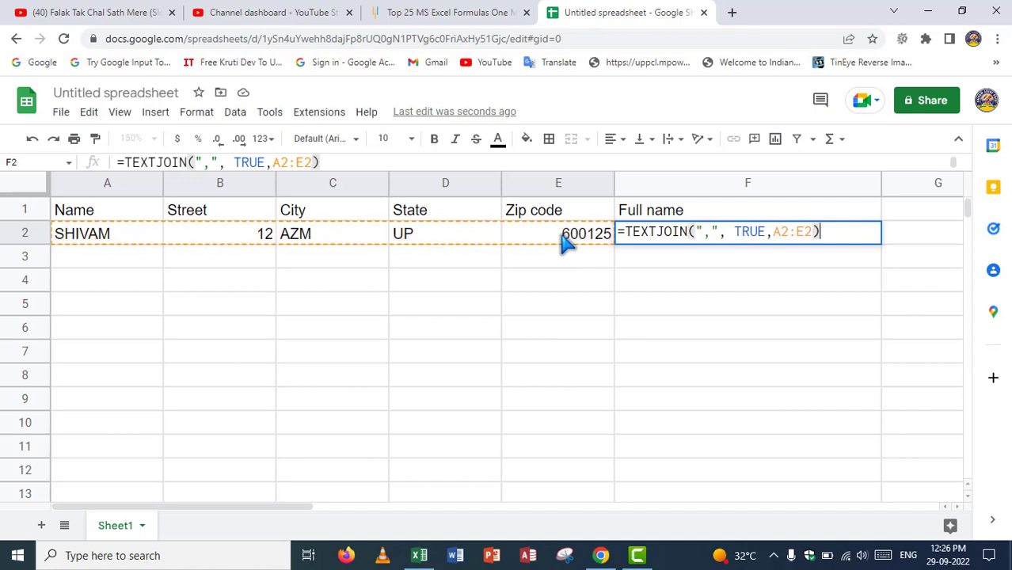
pyautogui.press('Return')
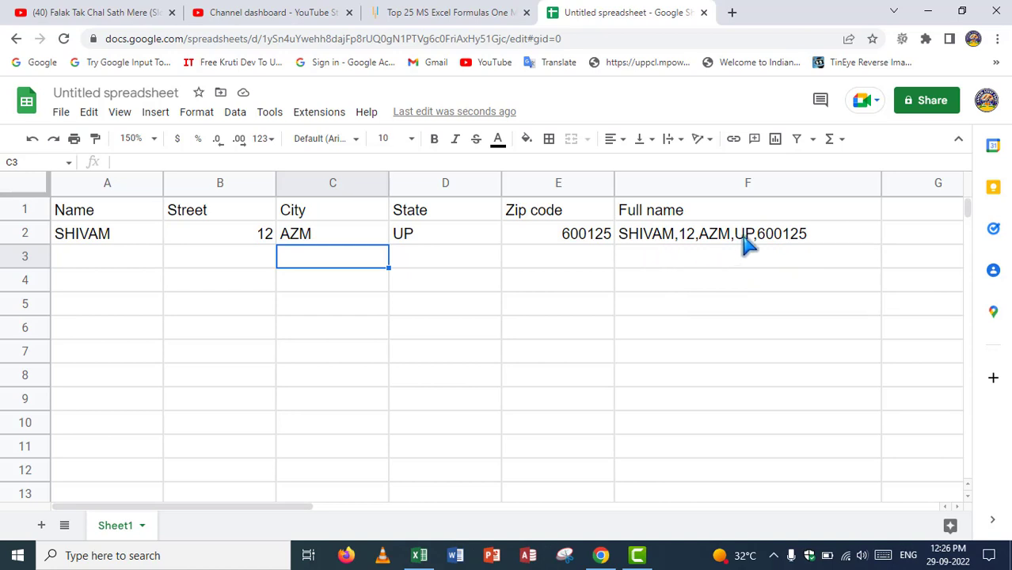
# Add a space after the comma in F2's TEXTJOIN delimiter, making it ", ", and check the result.
pyautogui.click(704, 233)
pyautogui.doubleClick(707, 236)
pyautogui.doubleClick(708, 233)
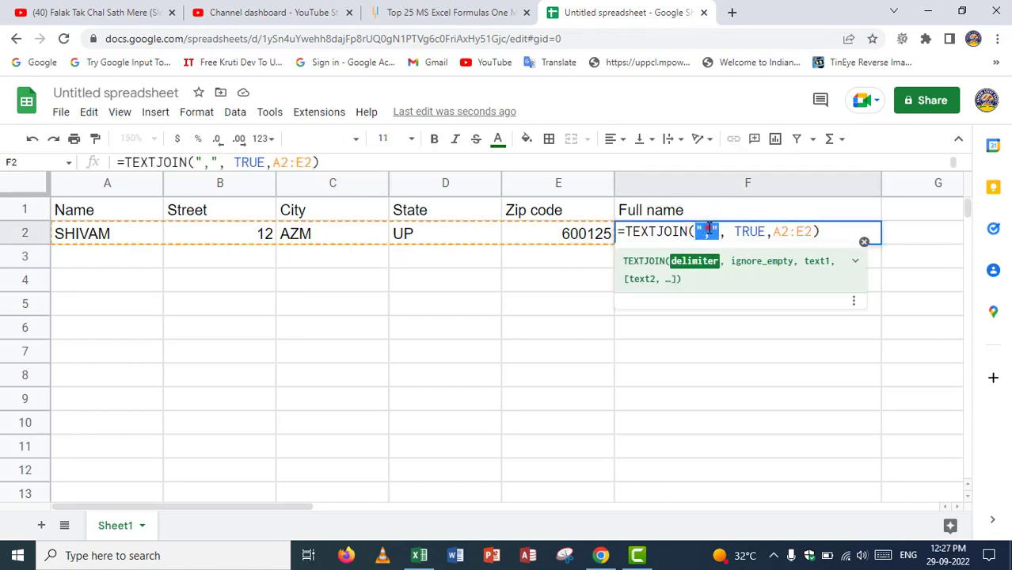
pyautogui.click(712, 233)
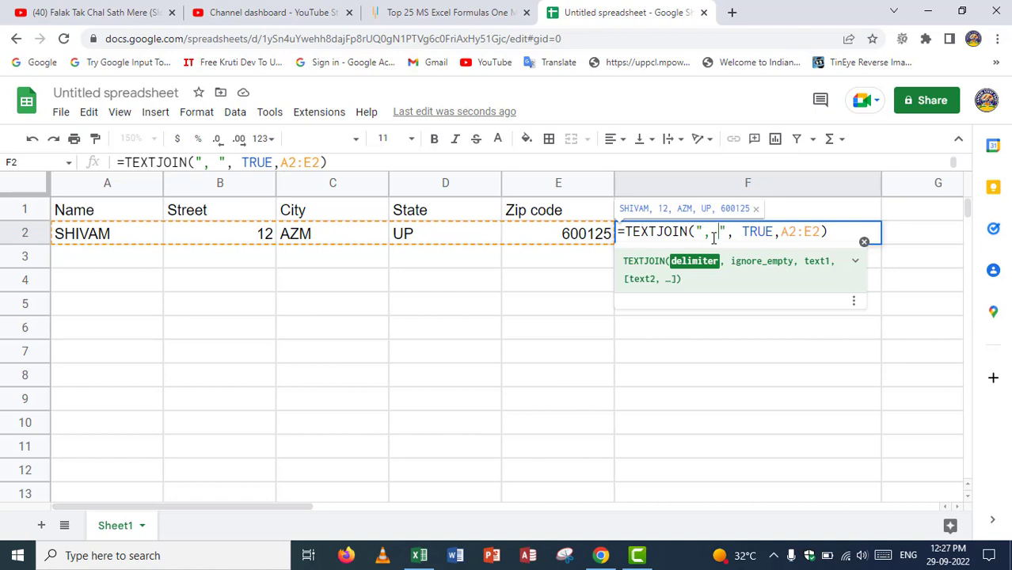
pyautogui.press('Return')
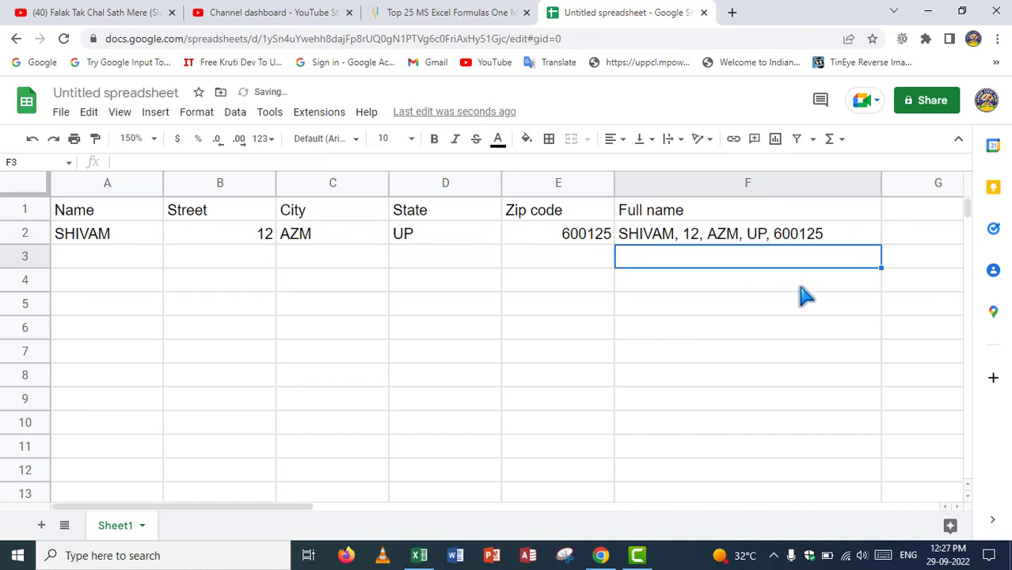
pyautogui.click(775, 299)
pyautogui.click(796, 240)
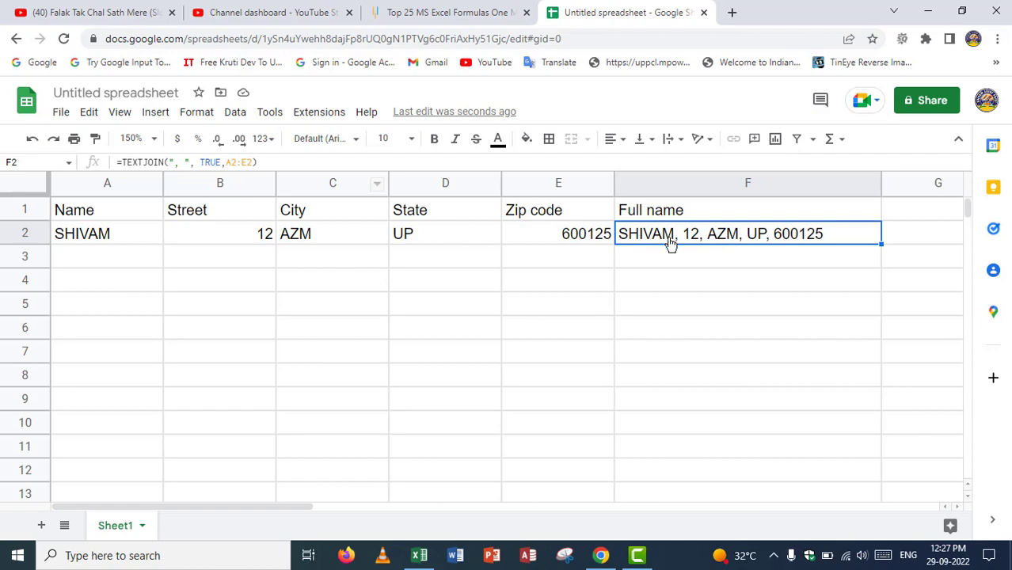
# Switch to Excel and compare the CONCATENATE formula in I5 with the TEXTJOIN formula in I6.
pyautogui.click(420, 557)
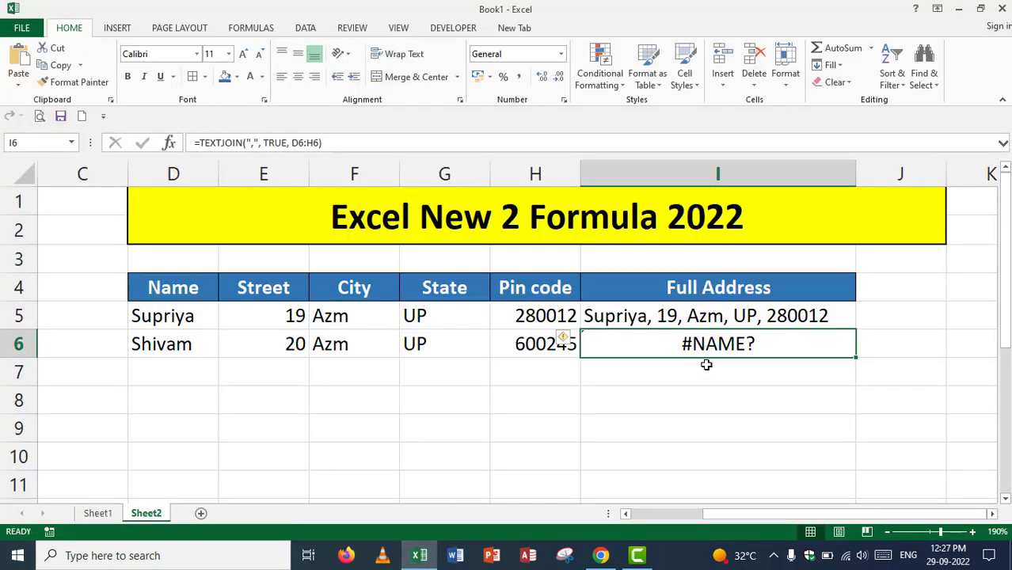
pyautogui.click(724, 318)
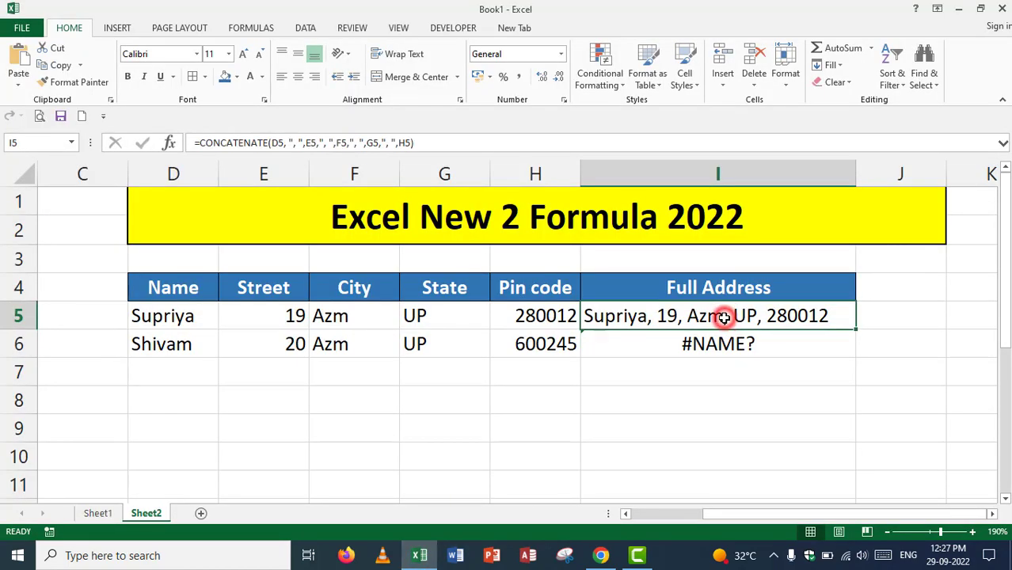
pyautogui.click(657, 351)
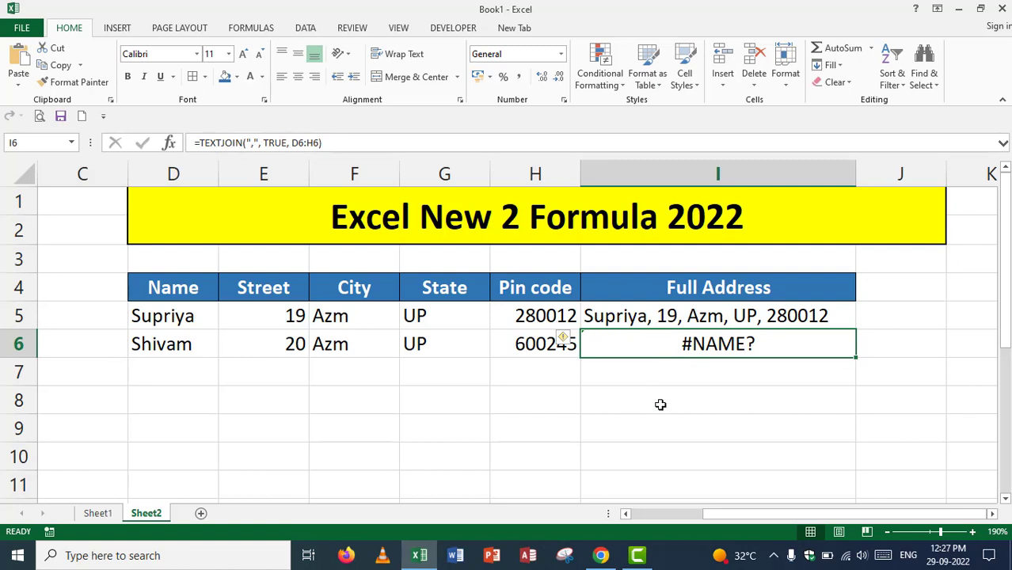
pyautogui.click(680, 310)
pyautogui.click(421, 554)
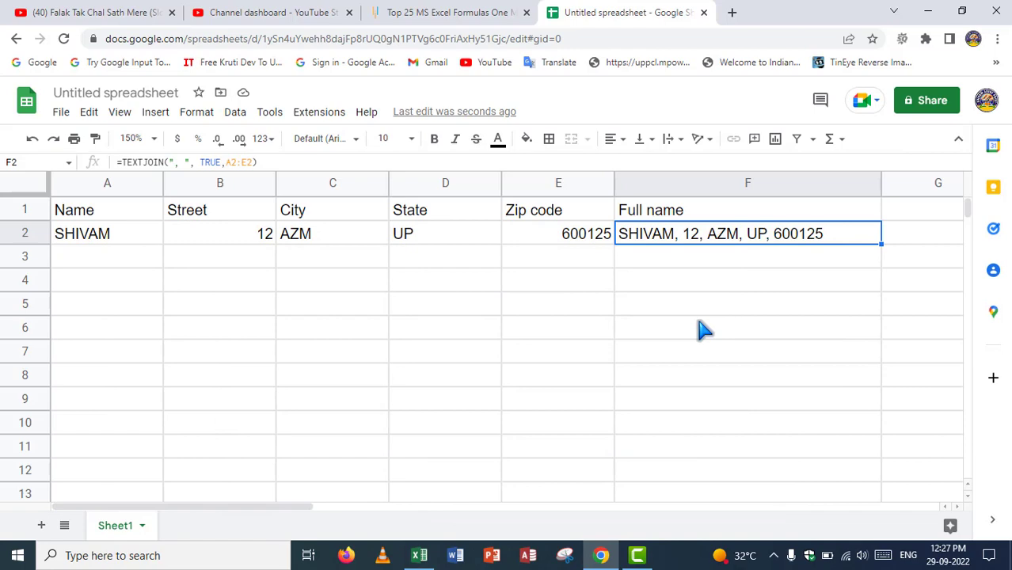
pyautogui.click(421, 555)
pyautogui.click(599, 369)
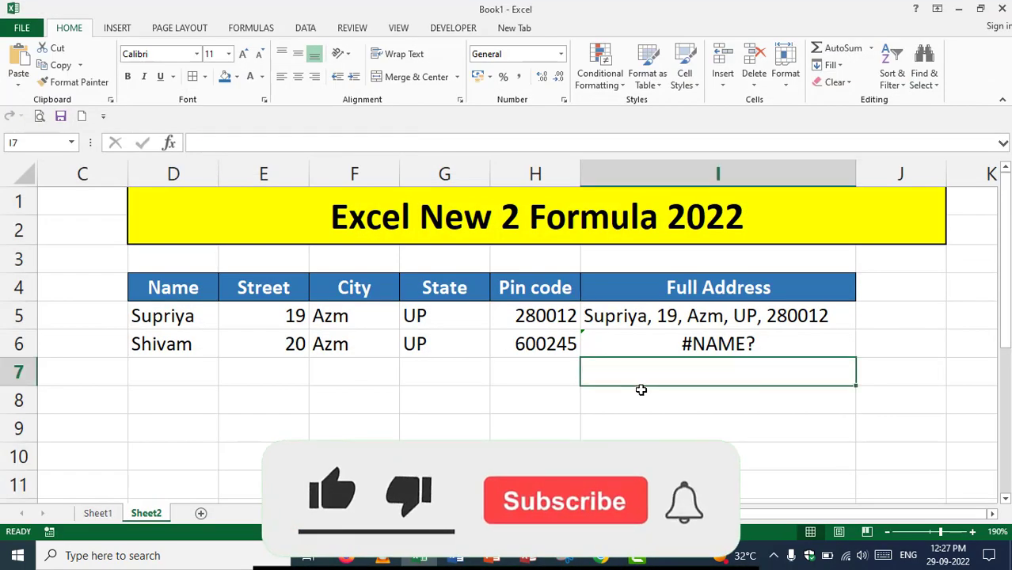